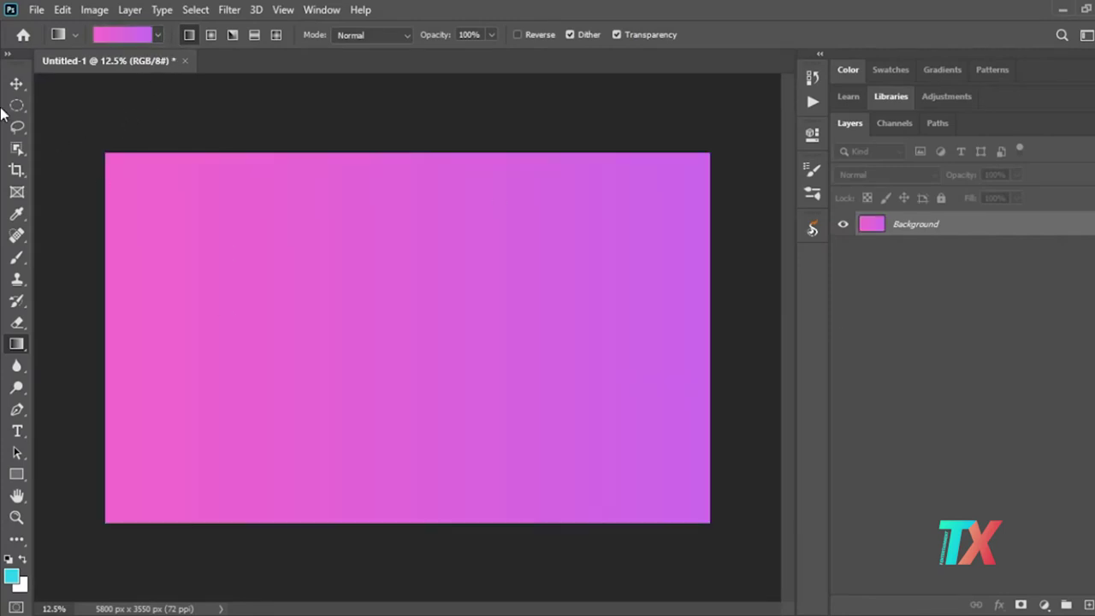
Start a cyan DOORMAN text layer on the canvas in the Airstrike font
{"action": "left_click", "coordinate": [16, 83]}
{"action": "left_click", "coordinate": [17, 431]}
{"action": "left_click", "coordinate": [338, 313]}
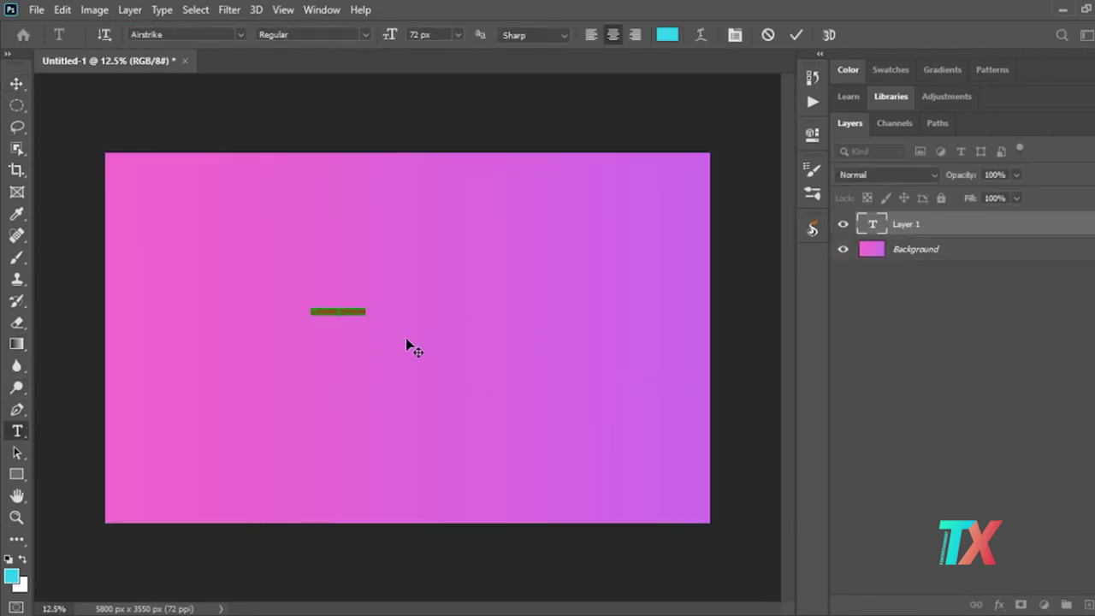
{"action": "left_click", "coordinate": [231, 34]}
{"action": "key", "text": "Up"}
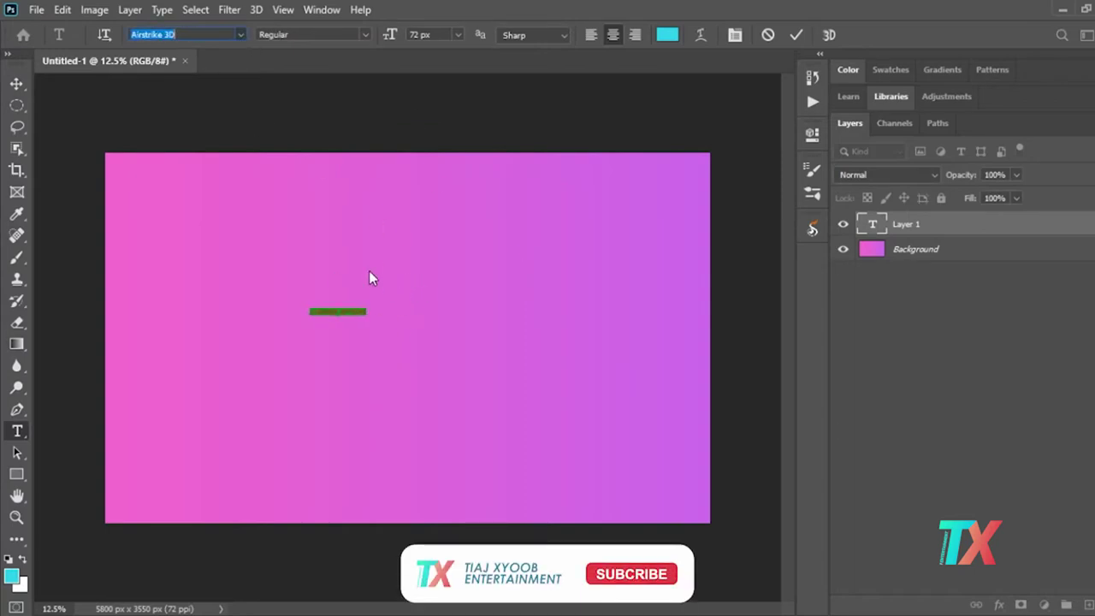
{"action": "key", "text": "Down"}
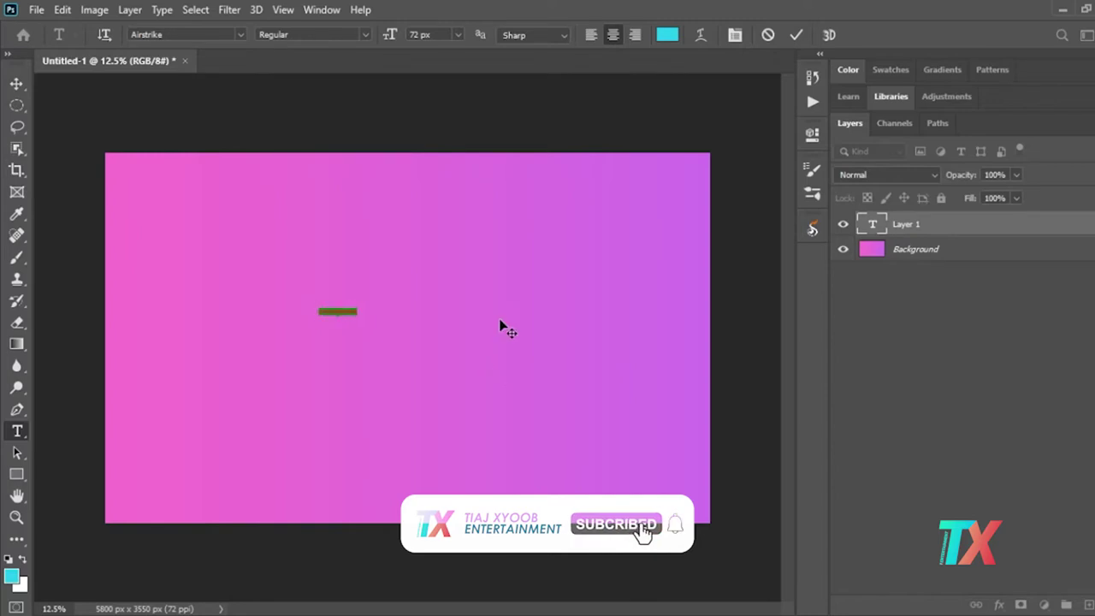
Scale DOORMAN to about 932%, centre it on the canvas, and duplicate the layer
{"action": "key", "text": "ctrl+t"}
{"action": "left_click_drag", "start_coordinate": [369, 301], "coordinate": [681, 251]}
{"action": "left_click_drag", "start_coordinate": [555, 296], "coordinate": [468, 306]}
{"action": "key", "text": "Return"}
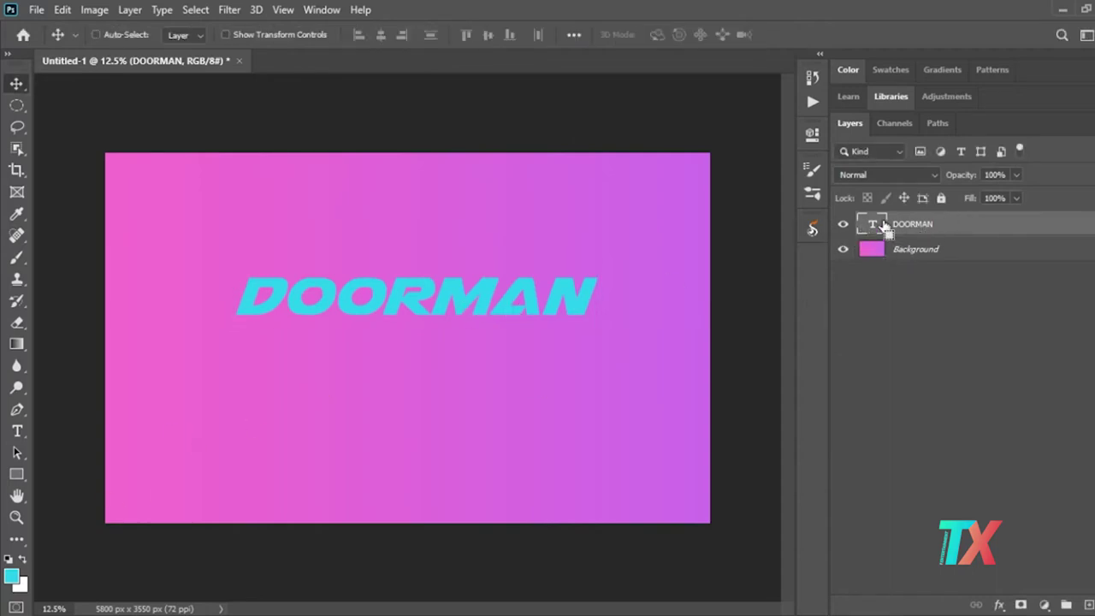
{"action": "key", "text": "ctrl+j"}
Group the DOORMAN copy, move the group below DOORMAN, and name it Dept
{"action": "key", "text": "ctrl+g"}
{"action": "left_click", "coordinate": [922, 247]}
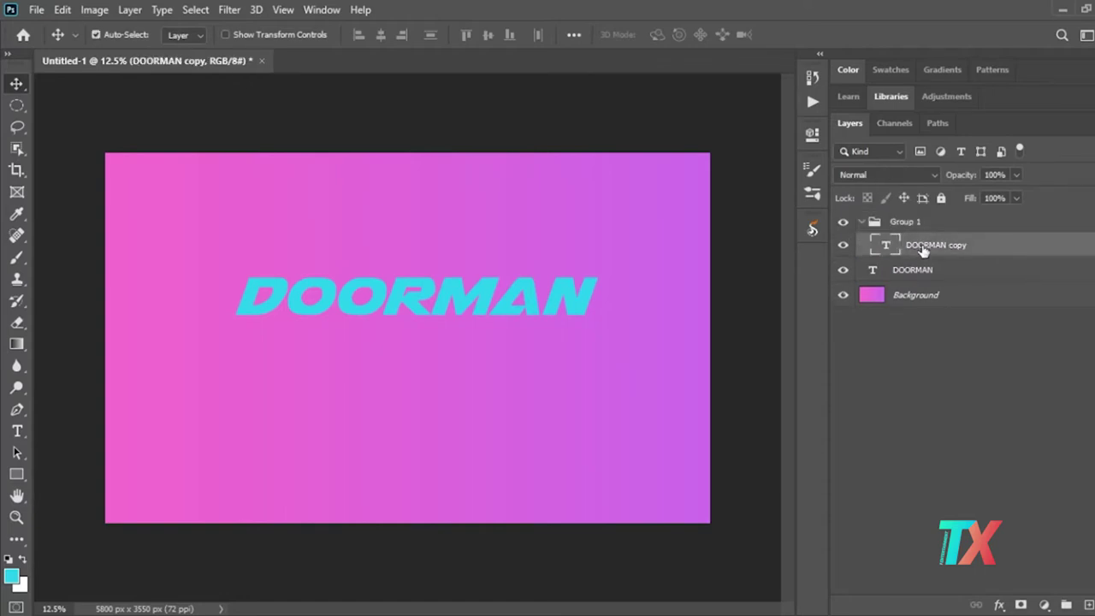
{"action": "left_click", "coordinate": [969, 228]}
{"action": "key", "text": "ctrl+bracketleft"}
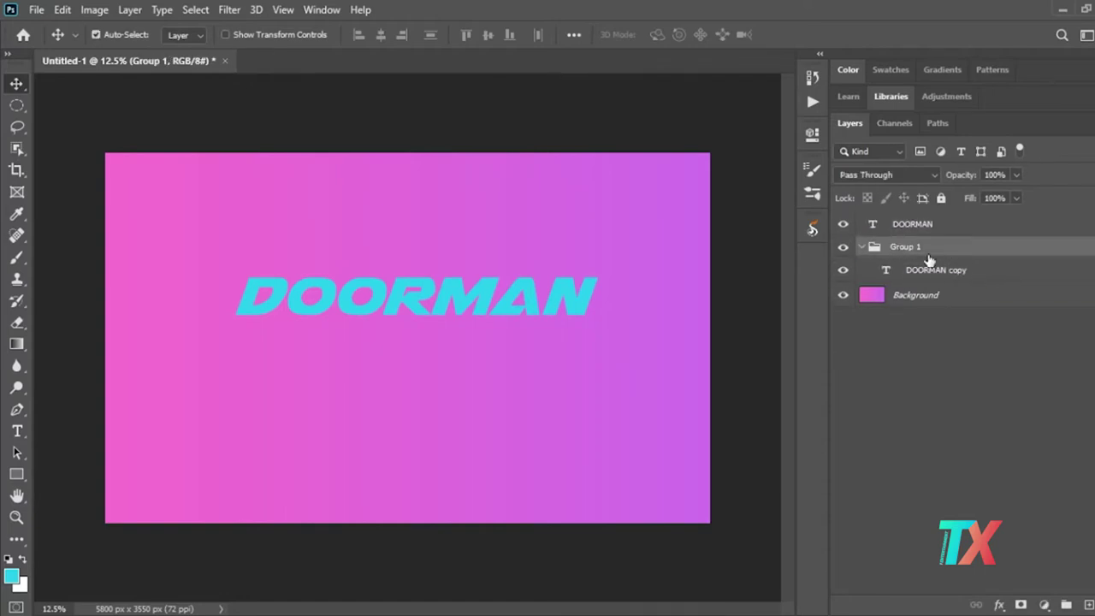
{"action": "double_click", "coordinate": [905, 246]}
{"action": "type", "text": "Dep"}
{"action": "type", "text": "t"}
{"action": "key", "text": "Return"}
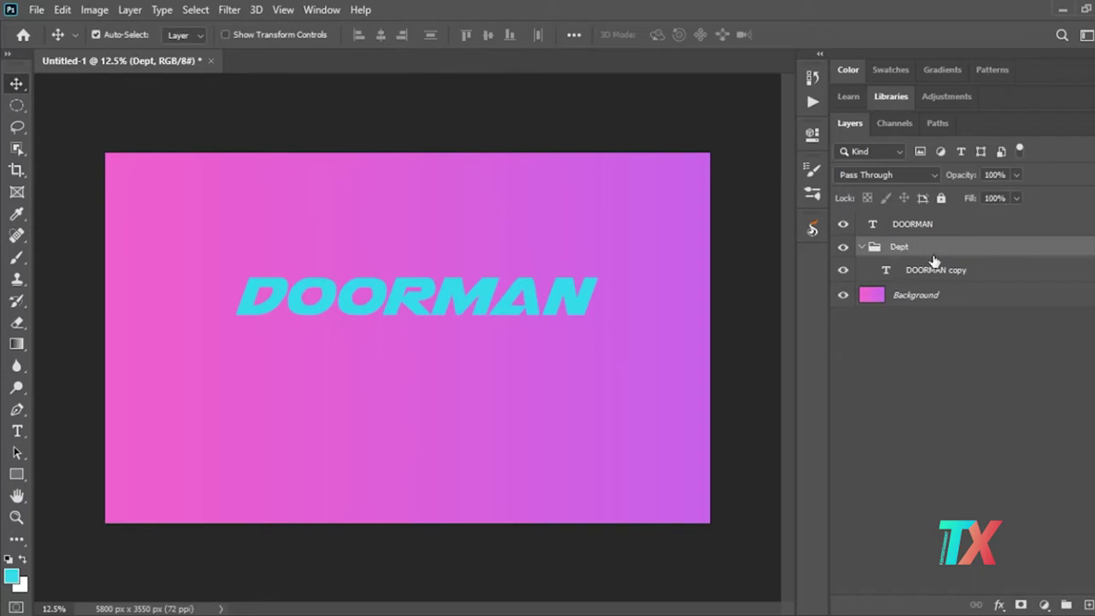
Duplicate the copy twice inside Dept and add an empty Layer 1 above the group
{"action": "left_click", "coordinate": [935, 278]}
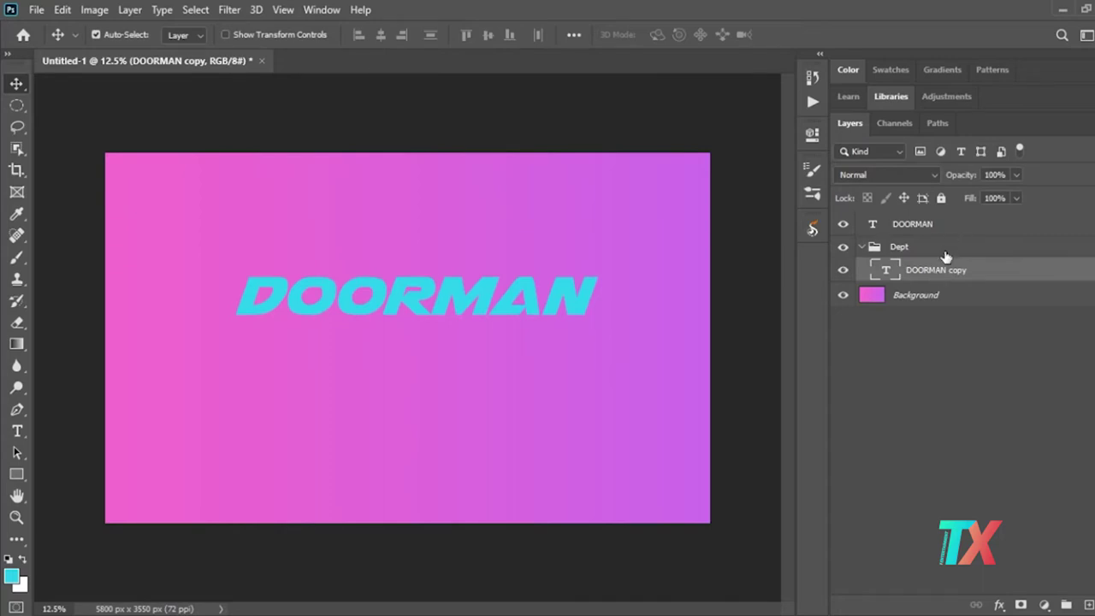
{"action": "key", "text": "ctrl+j"}
{"action": "key", "text": "ctrl+j"}
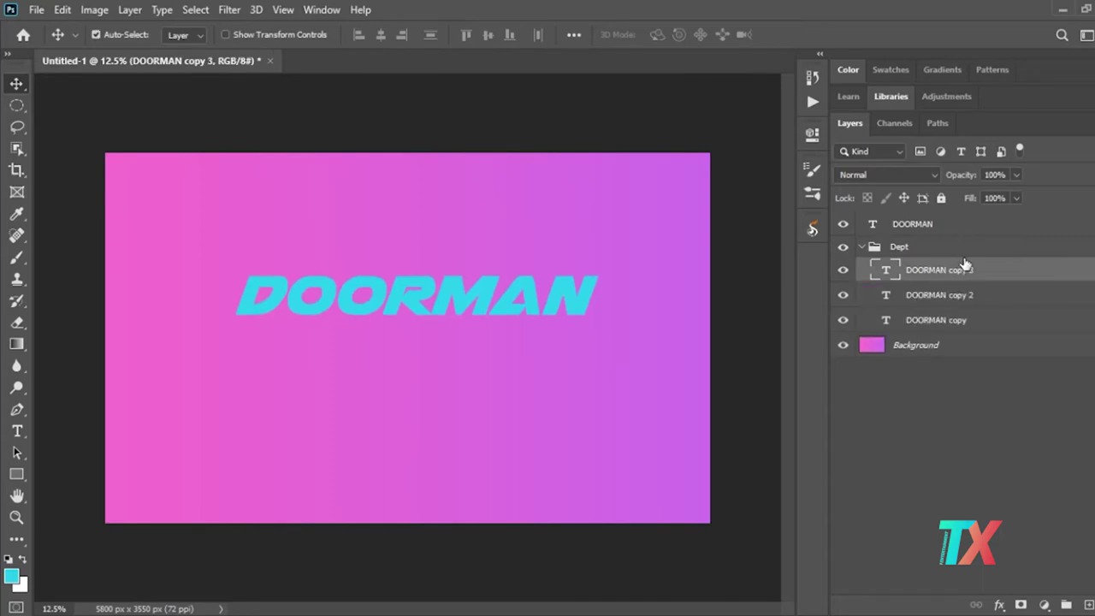
{"action": "key", "text": "ctrl+j"}
{"action": "left_click", "coordinate": [920, 248]}
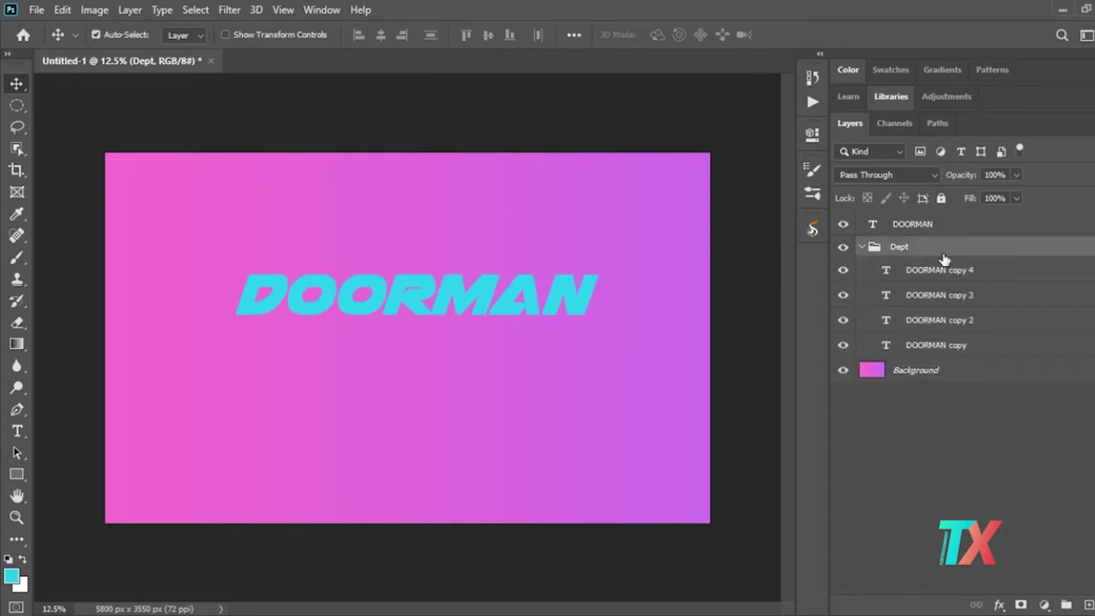
{"action": "left_click", "coordinate": [1086, 605]}
{"action": "left_click_drag", "start_coordinate": [1003, 279], "coordinate": [958, 244]}
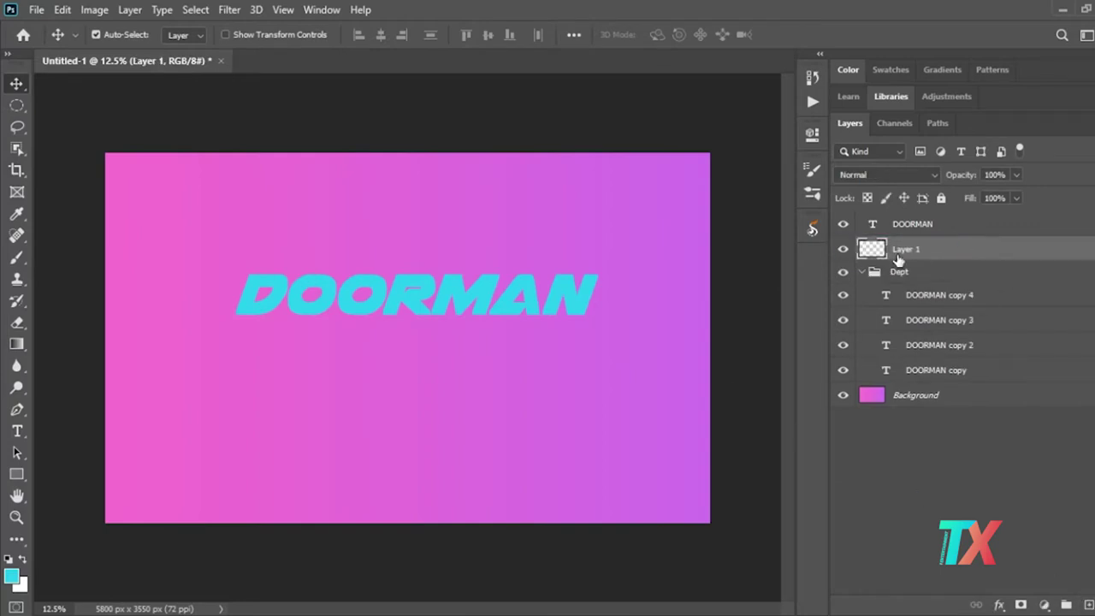
Fill Layer 1 with a light blue gradient and clip it to the Dept group
{"action": "left_click", "coordinate": [862, 271]}
{"action": "left_click", "coordinate": [14, 344]}
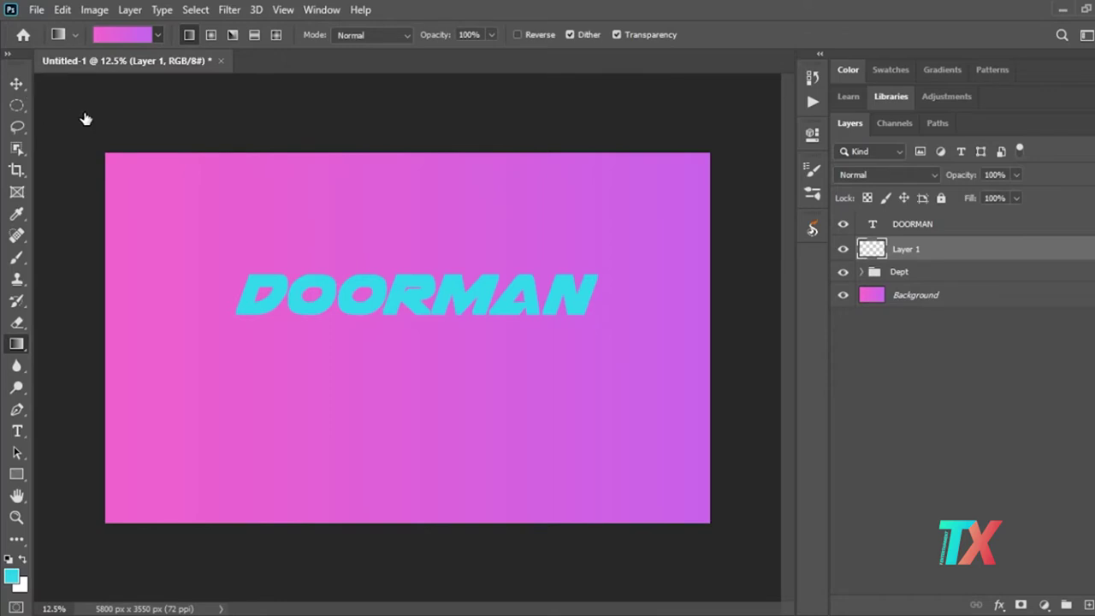
{"action": "left_click_drag", "start_coordinate": [221, 301], "coordinate": [637, 292]}
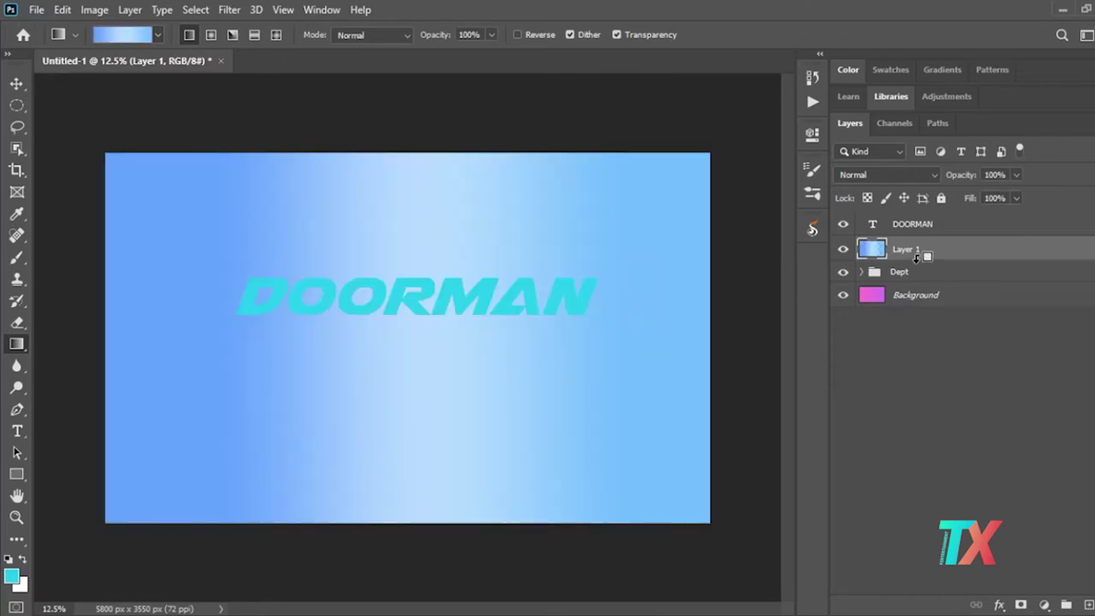
{"action": "left_click", "coordinate": [917, 260], "text": "alt"}
Duplicate DOORMAN copy 4 into copies 5 and 6, toggling visibility to check them
{"action": "left_click", "coordinate": [861, 272]}
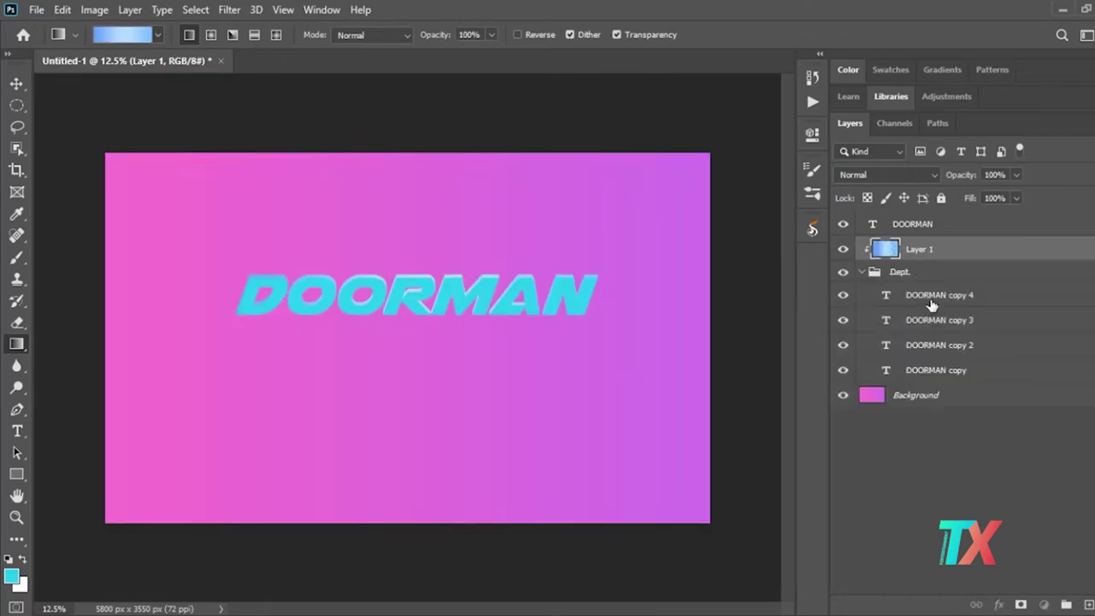
{"action": "left_click", "coordinate": [969, 299]}
{"action": "key", "text": "ctrl+j"}
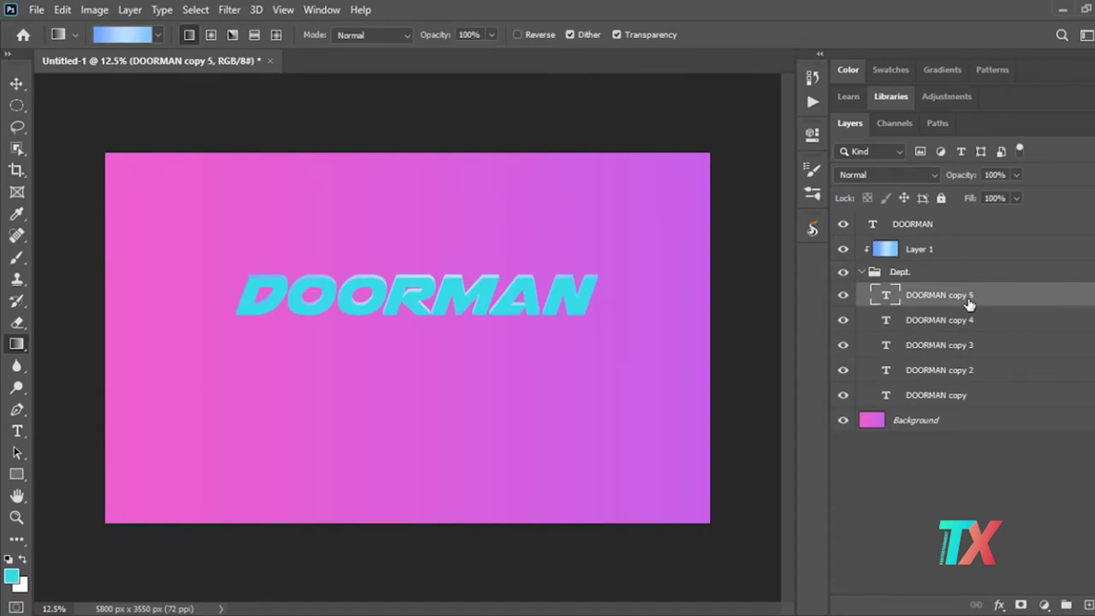
{"action": "key", "text": "ctrl+j"}
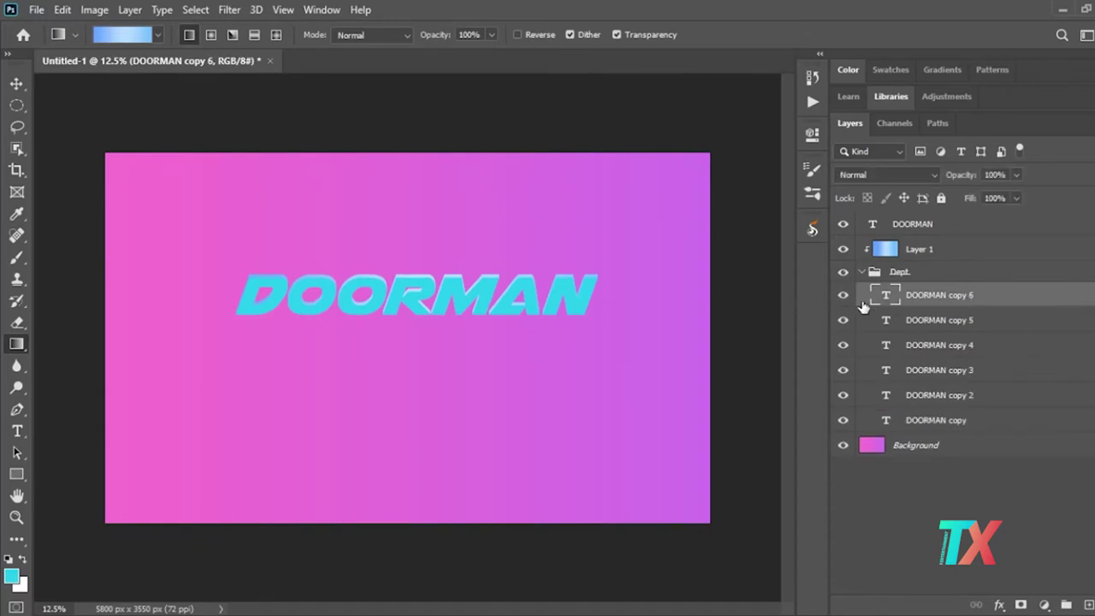
{"action": "left_click", "coordinate": [843, 225]}
{"action": "left_click", "coordinate": [842, 273]}
Delete DOORMAN copies 5 and 6, leaving four copies in Dept
{"action": "left_click", "coordinate": [842, 295]}
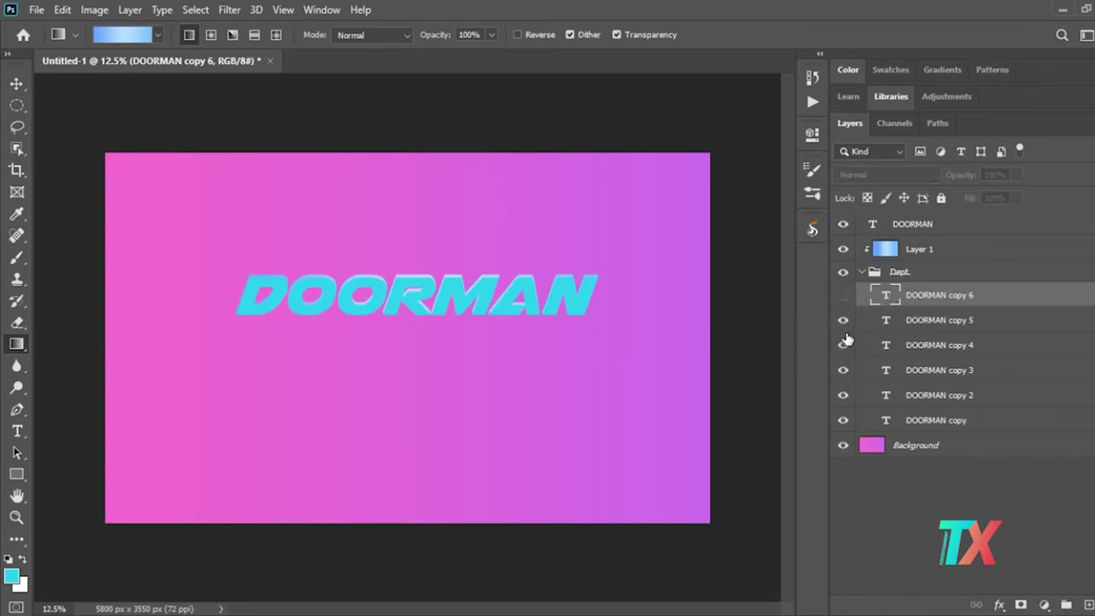
{"action": "left_click", "coordinate": [933, 326], "text": "shift"}
{"action": "key", "text": "Delete"}
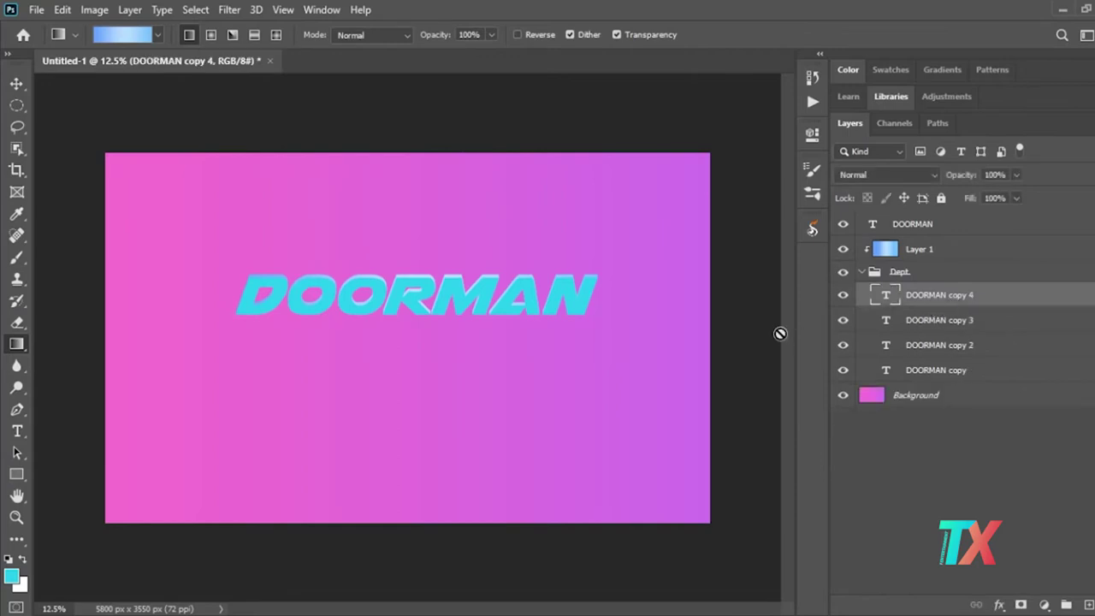
{"action": "key", "text": "ctrl+t"}
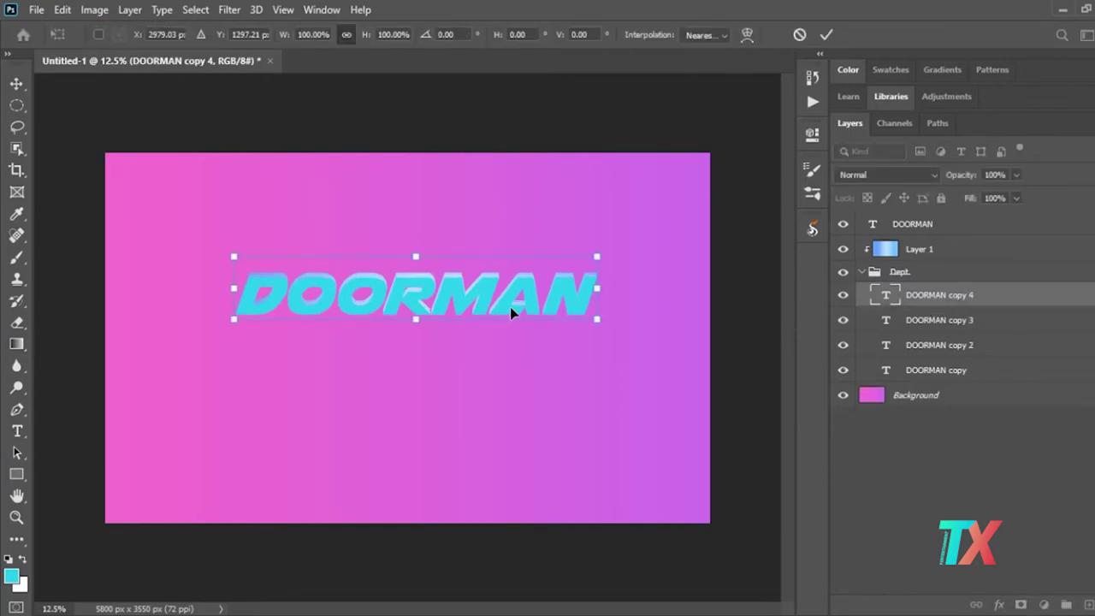
Commit the copy 4 transform and select the clipped Layer 1
{"action": "left_click", "coordinate": [827, 34]}
{"action": "scroll", "coordinate": [520, 285], "scroll_direction": "up", "scroll_amount": 5}
{"action": "scroll", "coordinate": [456, 249], "scroll_direction": "up", "scroll_amount": 3}
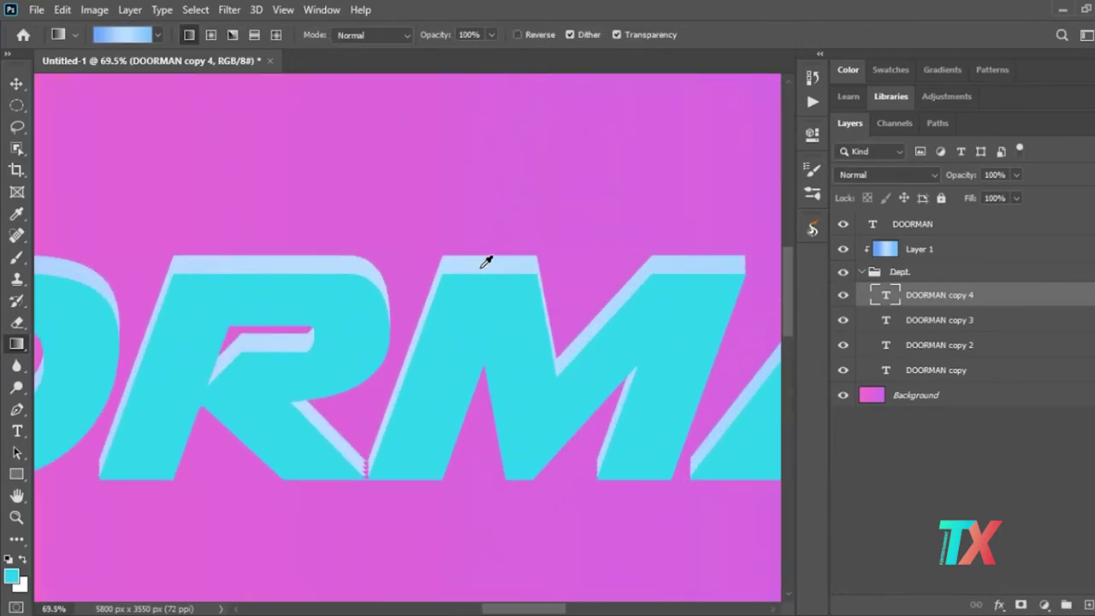
{"action": "scroll", "coordinate": [485, 261], "scroll_direction": "down", "scroll_amount": 5}
{"action": "scroll", "coordinate": [493, 256], "scroll_direction": "down", "scroll_amount": 1}
{"action": "scroll", "coordinate": [494, 256], "scroll_direction": "down", "scroll_amount": 1}
{"action": "key", "text": "alt+]"}
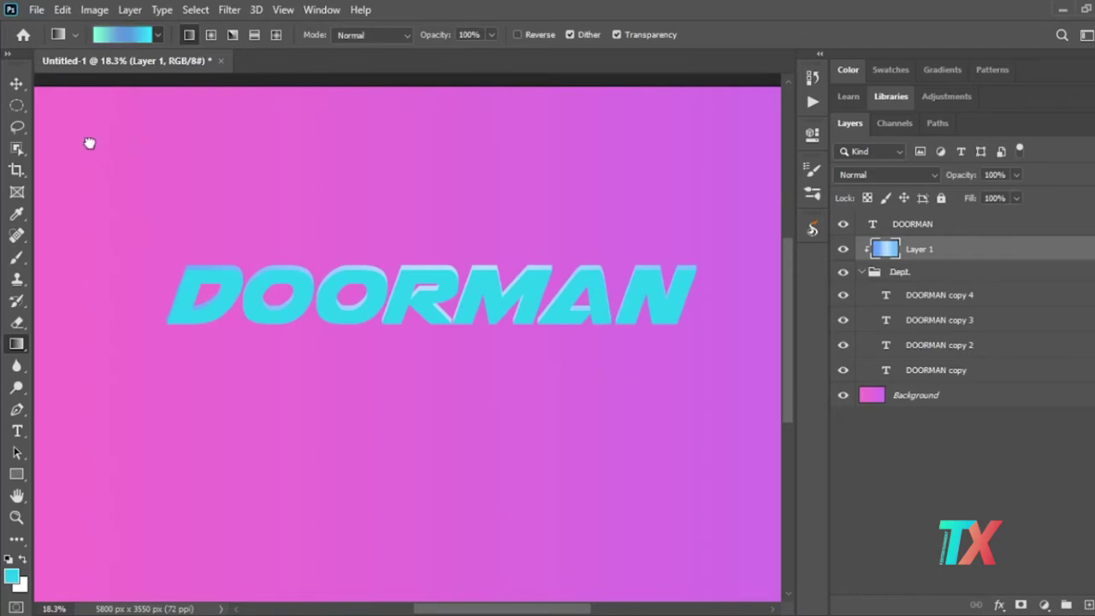
Refill Layer 1 with a mint-to-blue gradient, sampling pink from the background as foreground
{"action": "left_click_drag", "start_coordinate": [208, 268], "coordinate": [462, 272]}
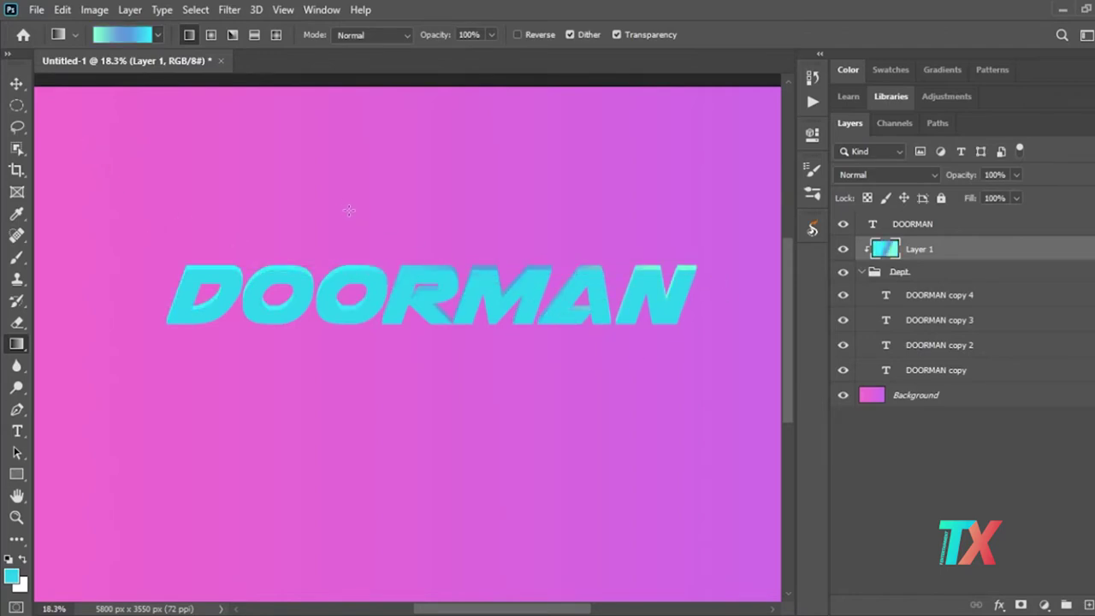
{"action": "left_click_drag", "start_coordinate": [469, 228], "coordinate": [470, 226]}
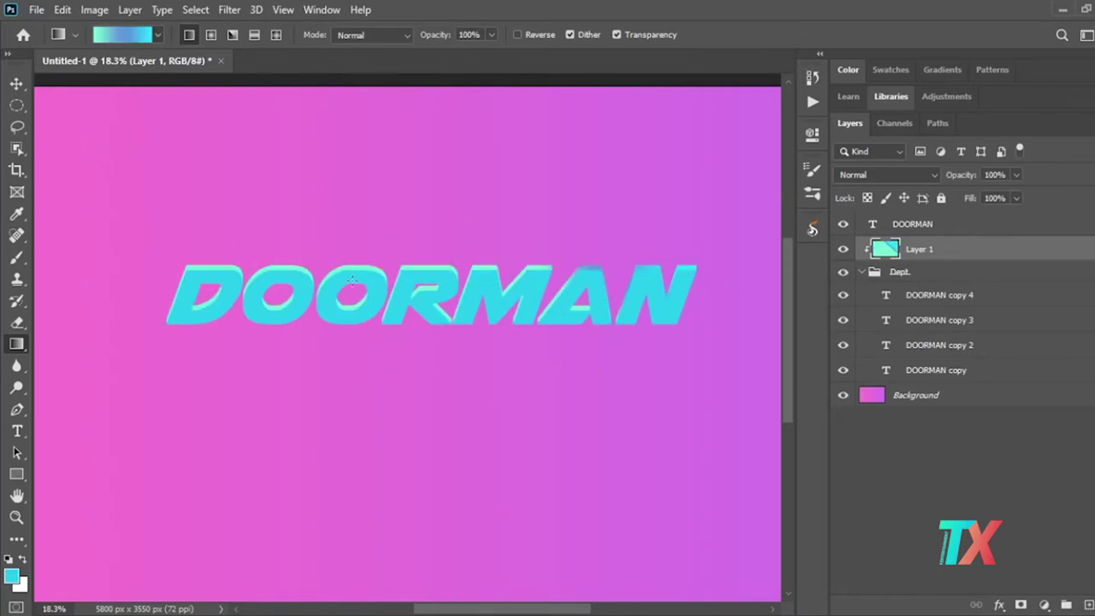
{"action": "scroll", "coordinate": [584, 307], "scroll_direction": "down", "scroll_amount": 1}
{"action": "left_click", "coordinate": [374, 266], "text": "alt"}
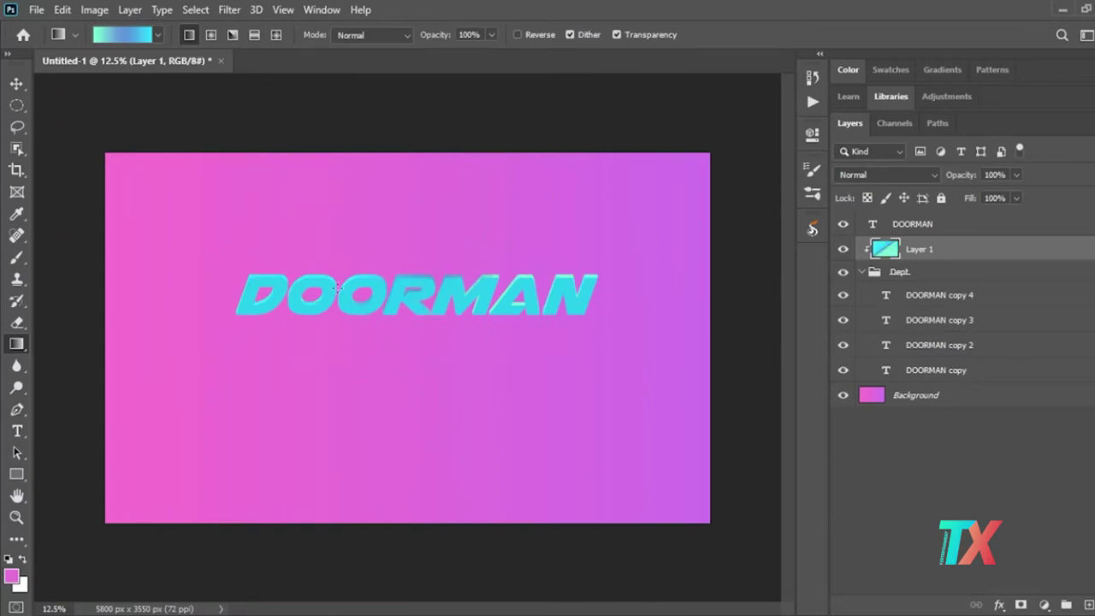
{"action": "scroll", "coordinate": [402, 282], "scroll_direction": "up", "scroll_amount": 1}
{"action": "left_click_drag", "start_coordinate": [191, 231], "coordinate": [476, 317]}
{"action": "scroll", "coordinate": [671, 448], "scroll_direction": "down", "scroll_amount": 1}
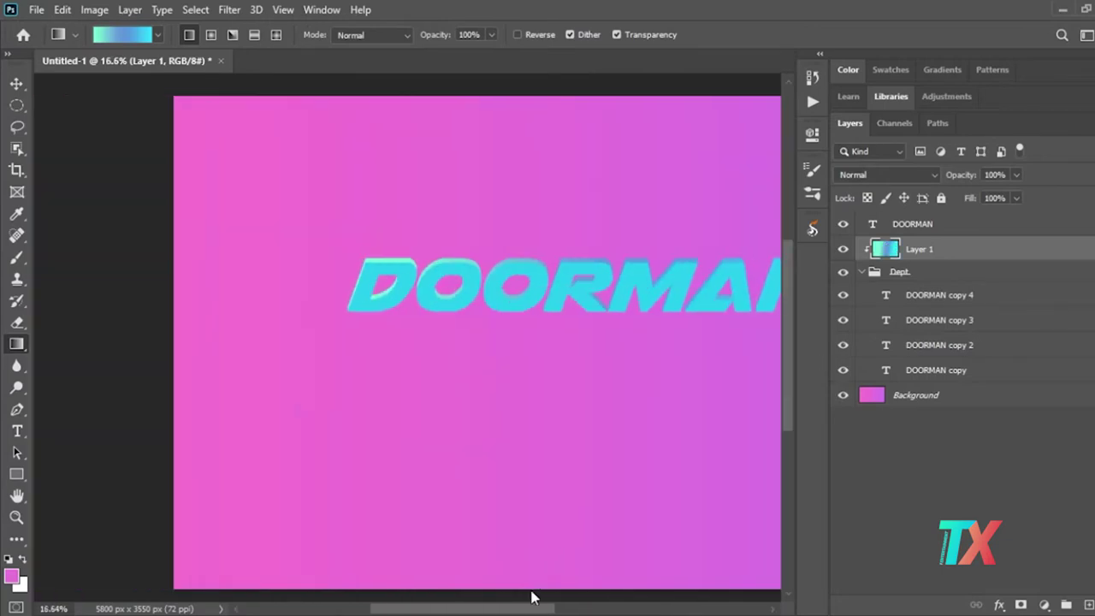
{"action": "scroll", "coordinate": [556, 411], "scroll_direction": "up", "scroll_amount": 1}
{"action": "scroll", "coordinate": [528, 361], "scroll_direction": "up", "scroll_amount": 1}
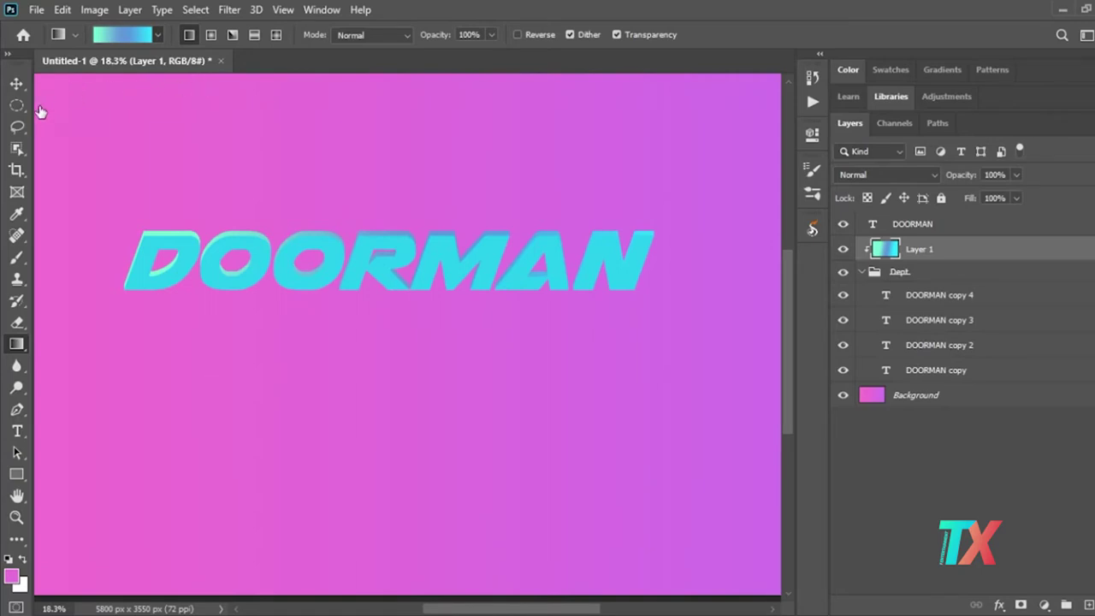
{"action": "key", "text": "period"}
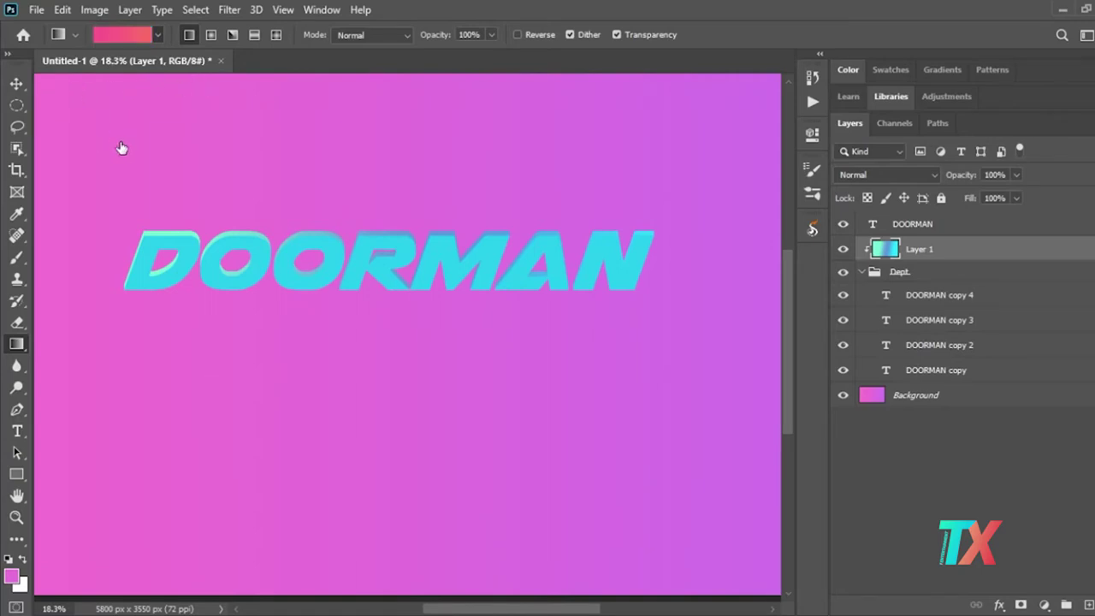
Try a pink-red gradient on Layer 1, then go back to cyan gradients at new angles
{"action": "left_click_drag", "start_coordinate": [126, 303], "coordinate": [691, 306]}
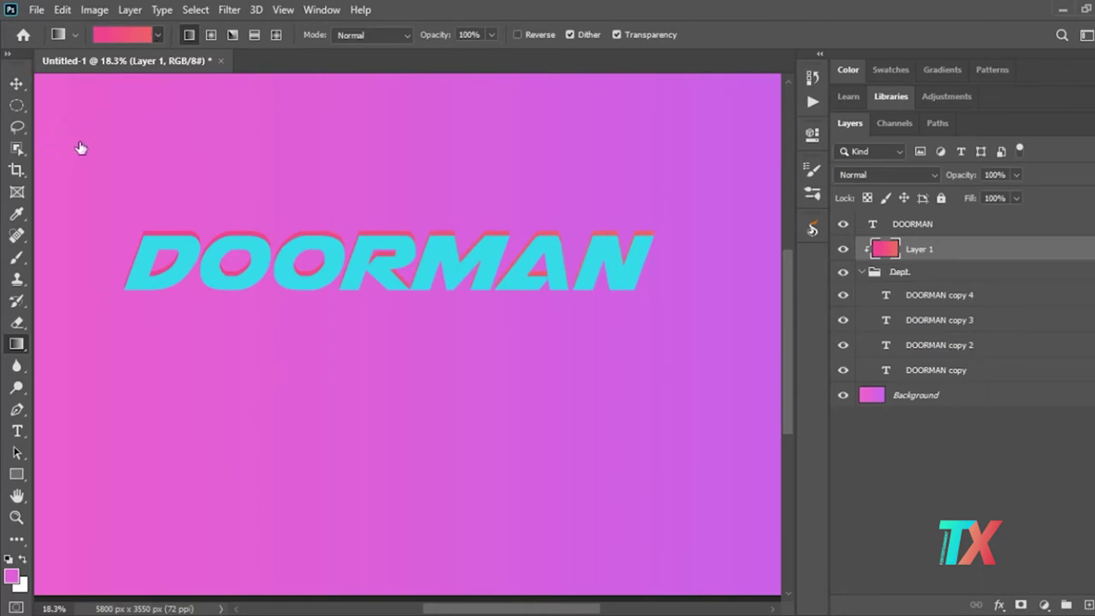
{"action": "key", "text": "comma"}
{"action": "left_click_drag", "start_coordinate": [136, 293], "coordinate": [573, 299]}
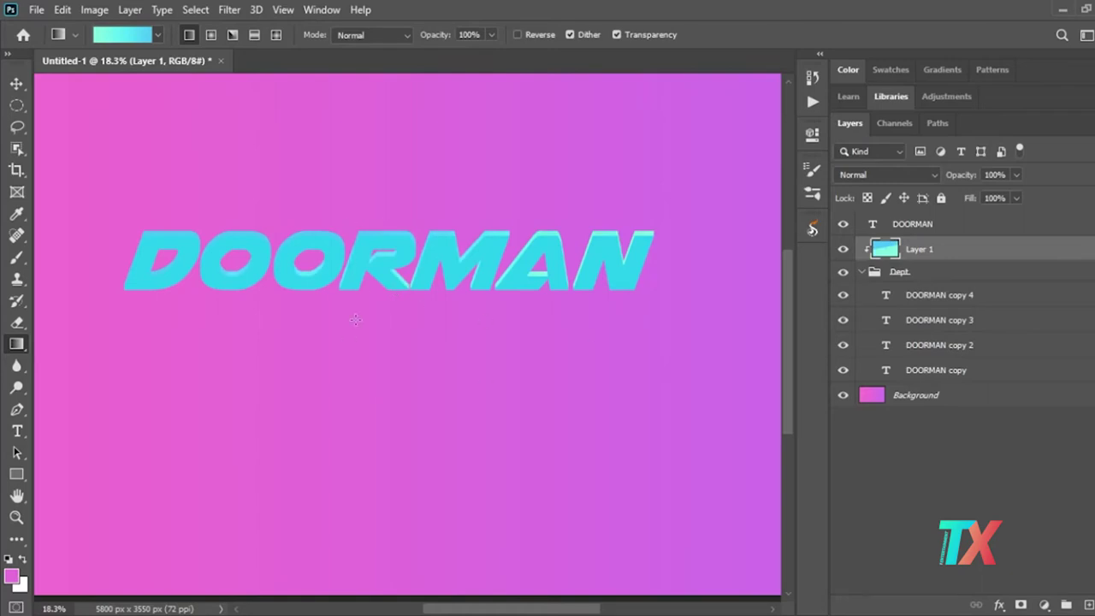
{"action": "left_click_drag", "start_coordinate": [369, 239], "coordinate": [365, 275]}
{"action": "left_click_drag", "start_coordinate": [334, 212], "coordinate": [338, 256]}
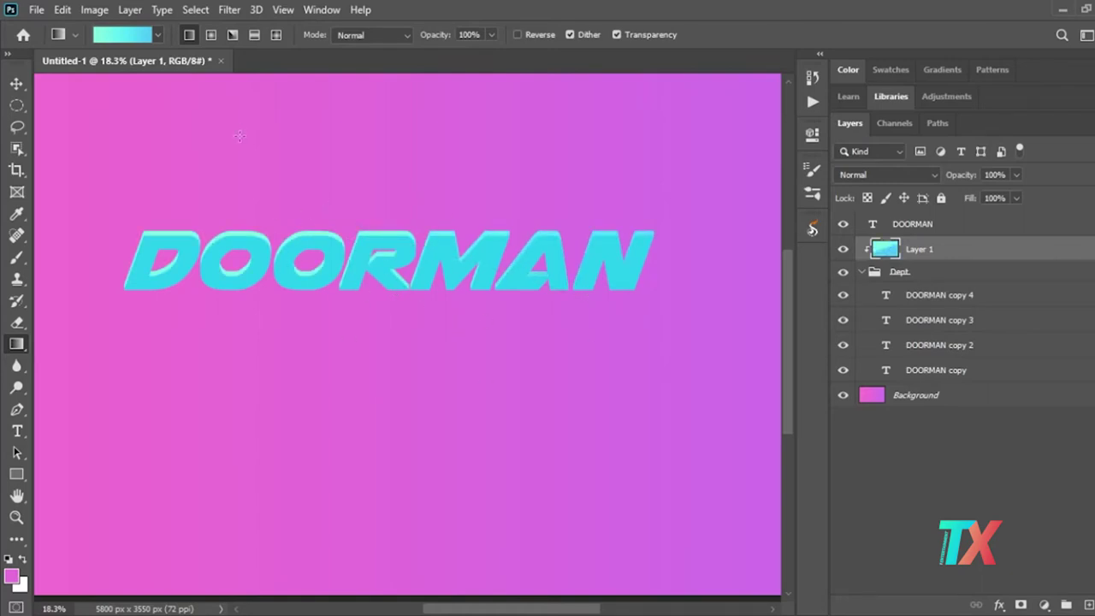
Try green-cyan and white-grey gradients, finishing with a peach gradient across DOORMAN
{"action": "key", "text": "."}
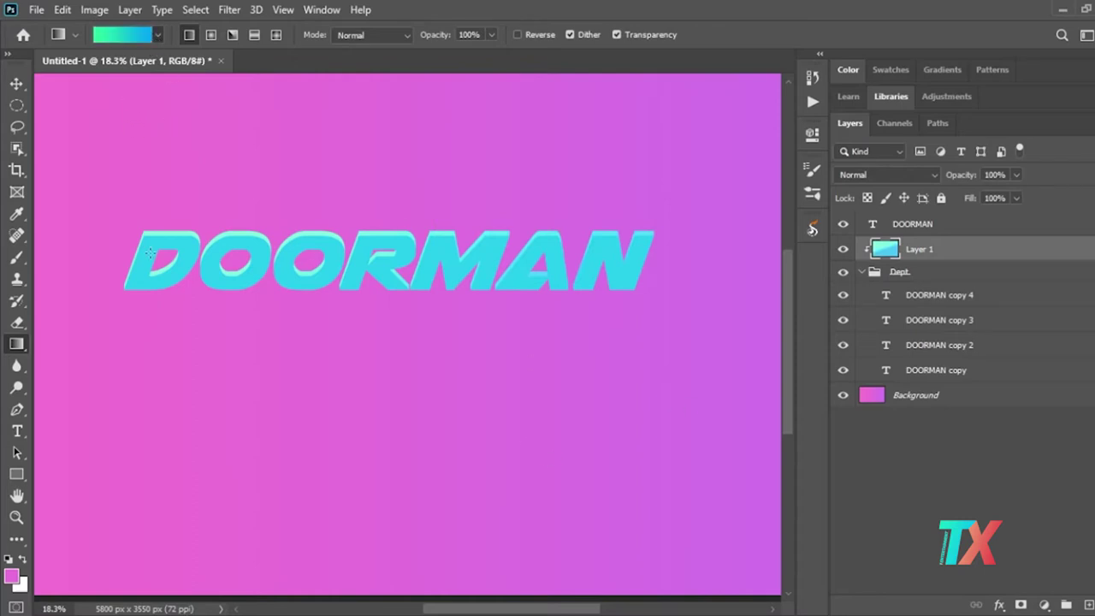
{"action": "left_click_drag", "start_coordinate": [182, 249], "coordinate": [655, 262]}
{"action": "mouse_move", "coordinate": [651, 351]}
{"action": "left_mouse_down"}
{"action": "mouse_move", "coordinate": [443, 190]}
{"action": "mouse_move", "coordinate": [569, 334]}
{"action": "mouse_move", "coordinate": [427, 239]}
{"action": "left_mouse_up"}
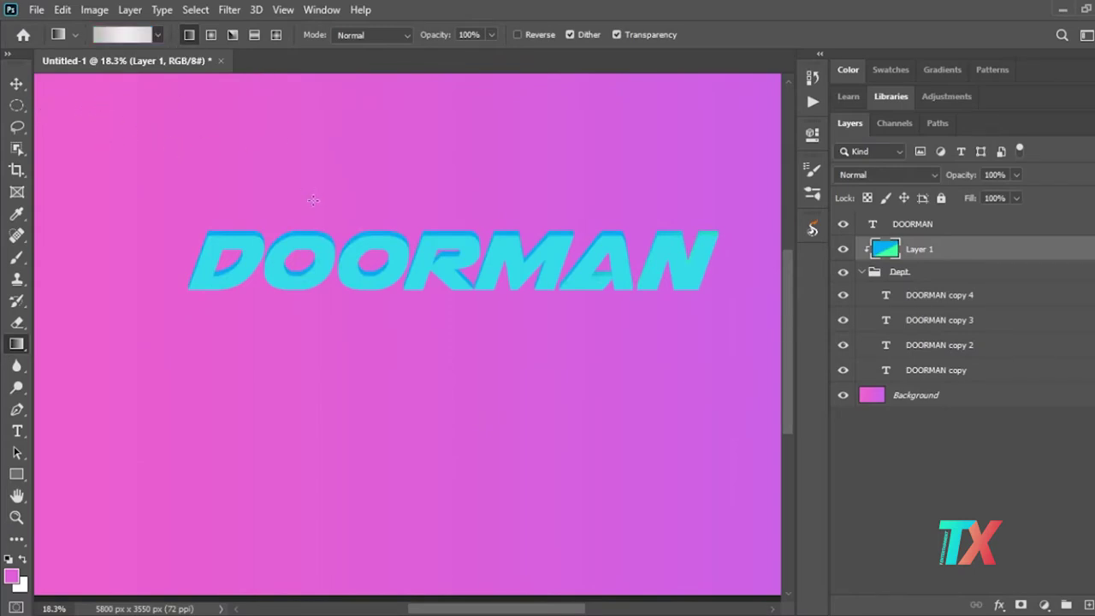
{"action": "left_click_drag", "start_coordinate": [317, 200], "coordinate": [478, 303]}
{"action": "left_click_drag", "start_coordinate": [402, 261], "coordinate": [403, 261]}
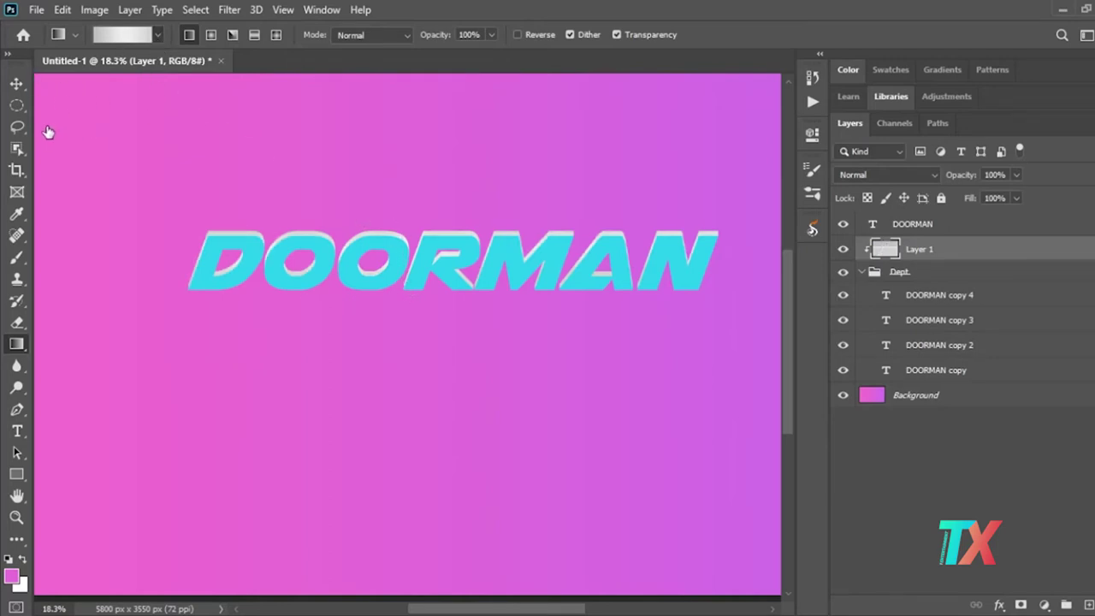
{"action": "left_click_drag", "start_coordinate": [262, 197], "coordinate": [393, 297]}
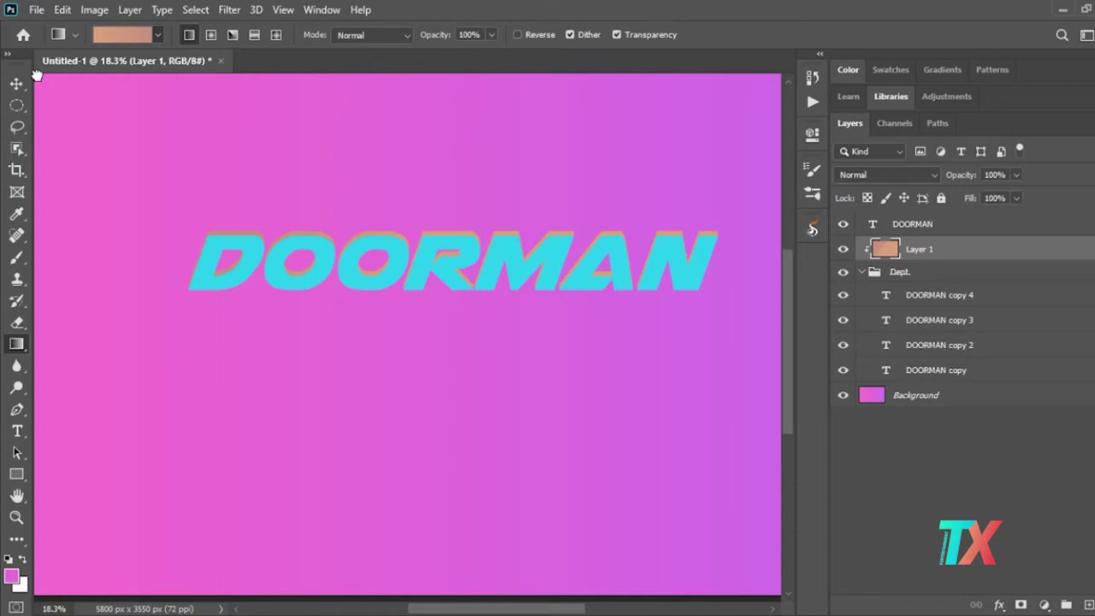
Shade Layer 1 with a light blue gradient across the DOORMAN text
{"action": "key", "text": "period"}
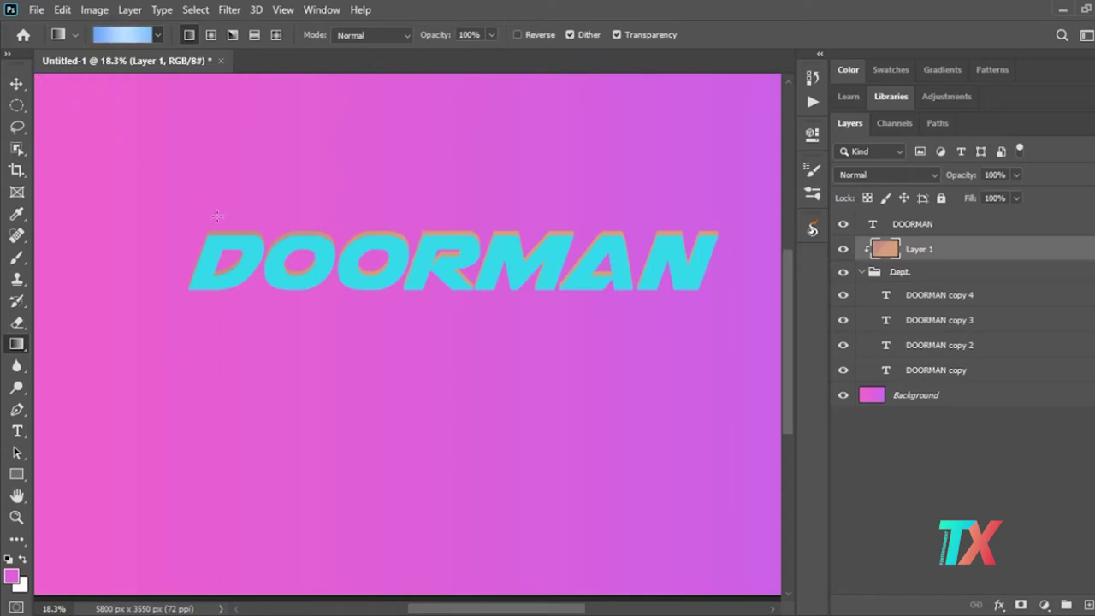
{"action": "left_click_drag", "start_coordinate": [655, 301], "coordinate": [556, 299]}
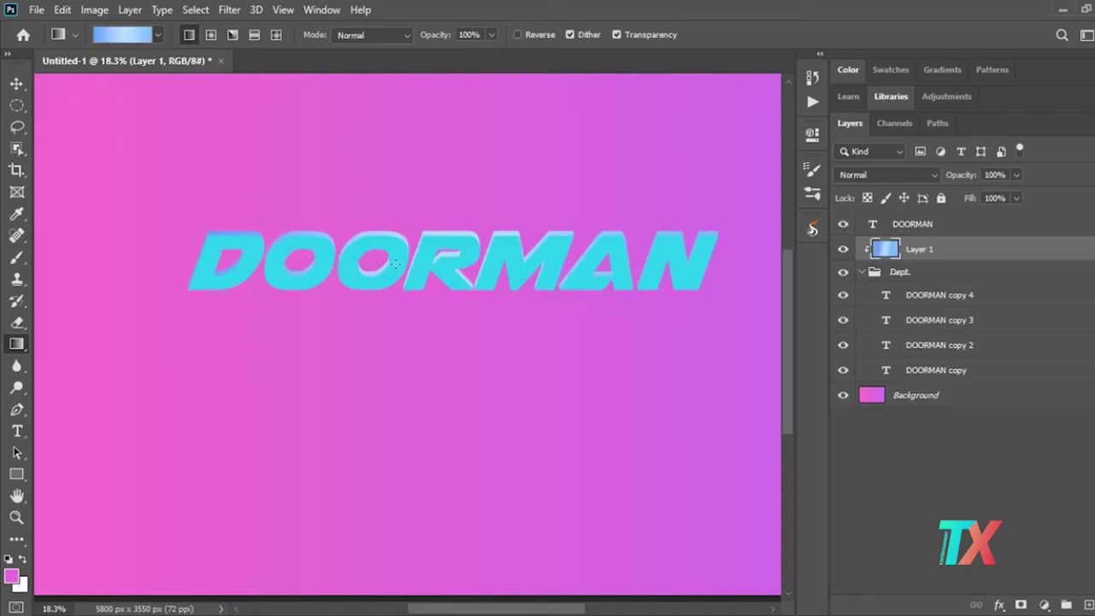
{"action": "left_click_drag", "start_coordinate": [224, 256], "coordinate": [718, 266]}
{"action": "left_click_drag", "start_coordinate": [372, 264], "coordinate": [668, 272]}
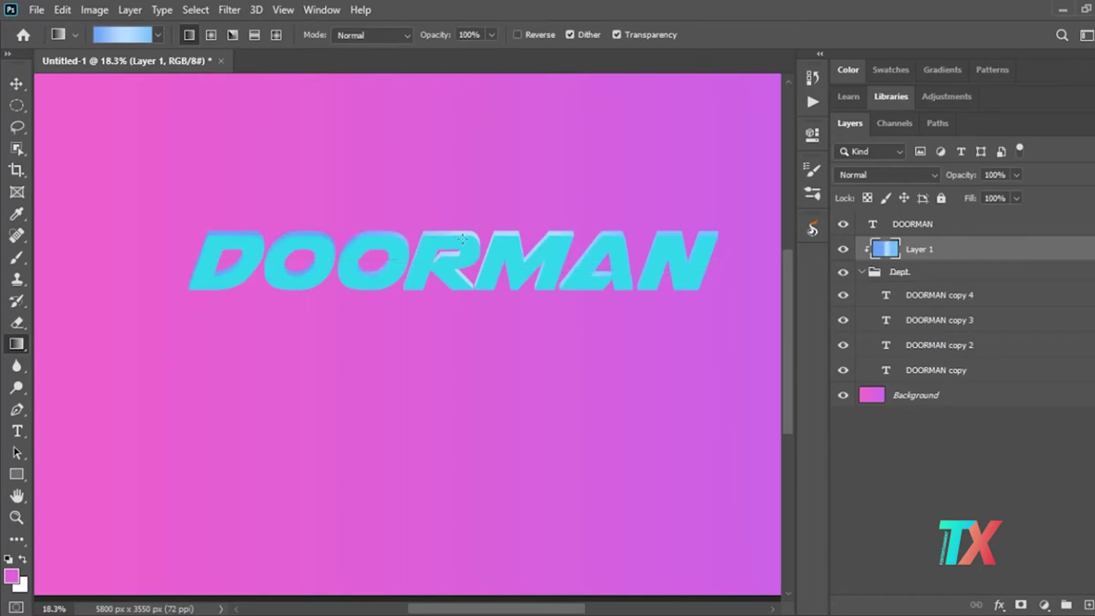
{"action": "scroll", "coordinate": [492, 253], "scroll_direction": "right", "scroll_amount": 2}
{"action": "scroll", "coordinate": [539, 335], "scroll_direction": "right", "scroll_amount": 8}
{"action": "left_click_drag", "start_coordinate": [658, 609], "coordinate": [531, 587]}
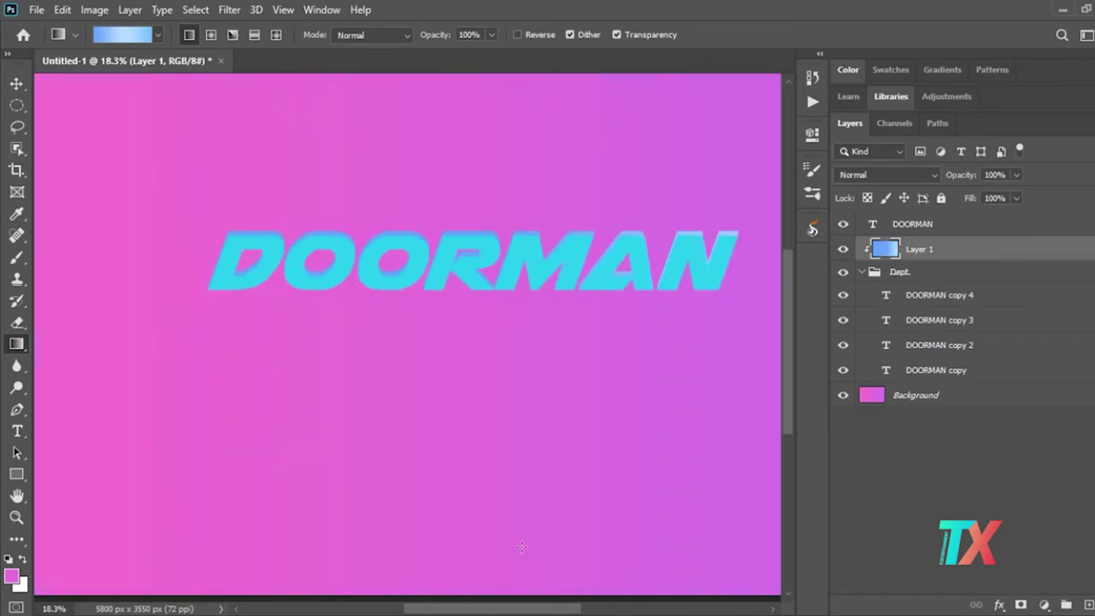
{"action": "scroll", "coordinate": [383, 225], "scroll_direction": "right", "scroll_amount": 3}
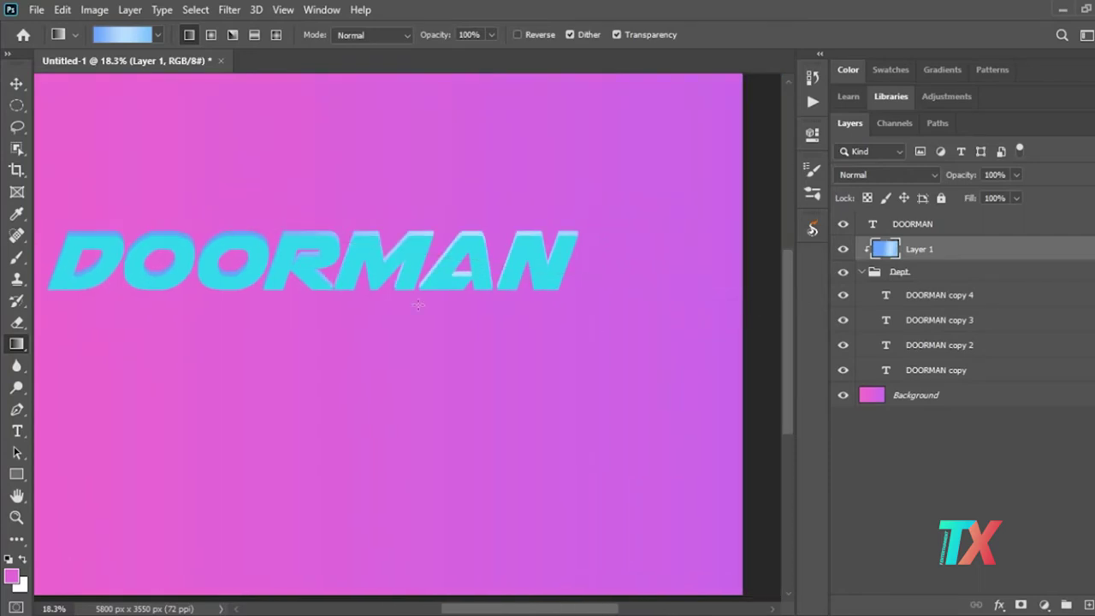
Redraw the light blue gradient in several directions to adjust the letter highlights
{"action": "left_click_drag", "start_coordinate": [386, 304], "coordinate": [405, 302]}
{"action": "left_click_drag", "start_coordinate": [145, 282], "coordinate": [394, 360]}
{"action": "left_click_drag", "start_coordinate": [578, 295], "coordinate": [454, 308]}
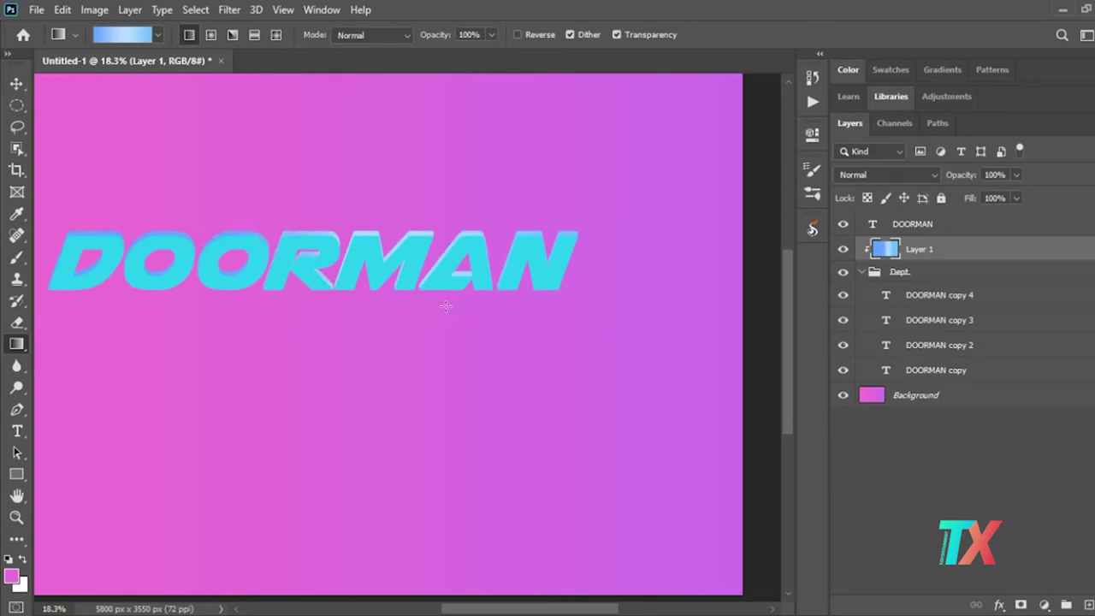
{"action": "left_click_drag", "start_coordinate": [335, 308], "coordinate": [691, 315]}
{"action": "scroll", "coordinate": [604, 540], "scroll_direction": "left", "scroll_amount": 3}
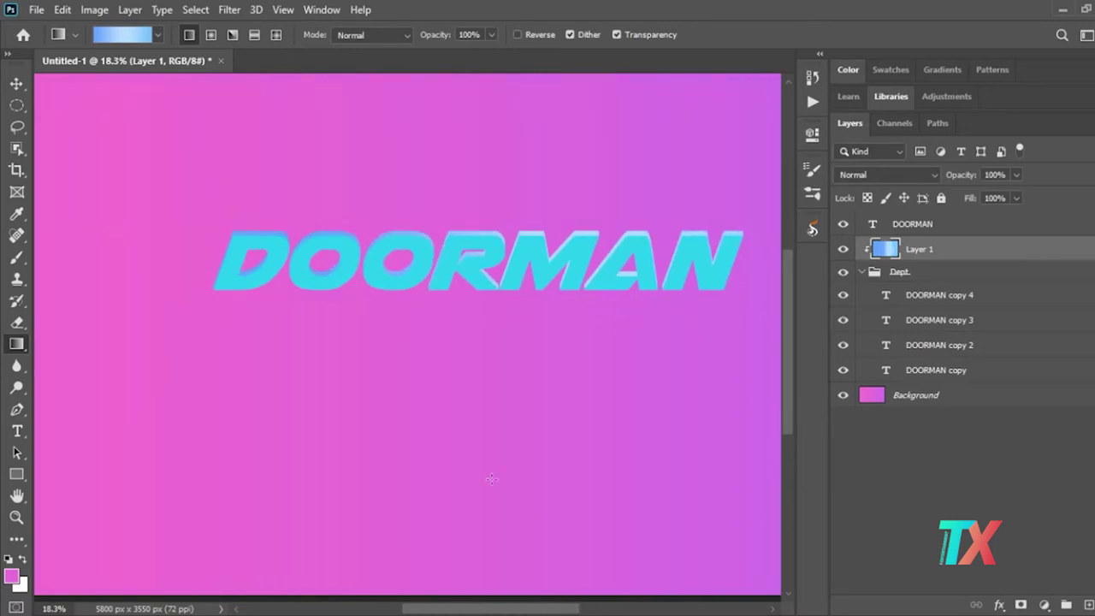
{"action": "left_click_drag", "start_coordinate": [744, 325], "coordinate": [744, 324]}
{"action": "scroll", "coordinate": [325, 334], "scroll_direction": "right", "scroll_amount": 1}
{"action": "left_click_drag", "start_coordinate": [325, 334], "coordinate": [733, 317]}
{"action": "left_click_drag", "start_coordinate": [531, 319], "coordinate": [784, 325]}
{"action": "left_click_drag", "start_coordinate": [349, 326], "coordinate": [751, 322]}
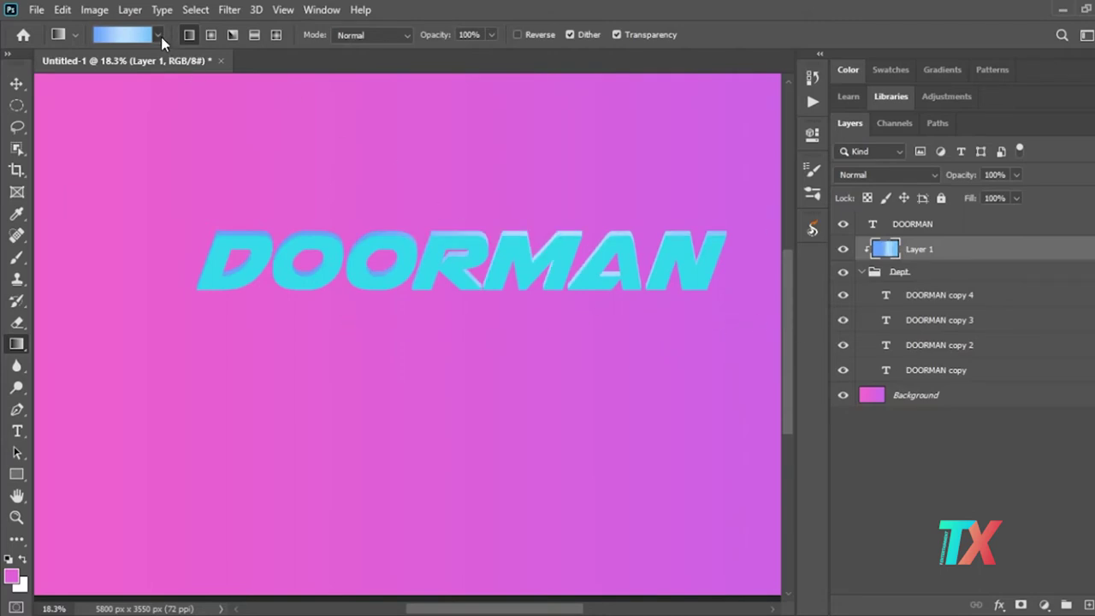
Try cyan-blue and then blue gradient presets on the DOORMAN highlights
{"action": "key", "text": "period"}
{"action": "left_click_drag", "start_coordinate": [257, 315], "coordinate": [635, 320]}
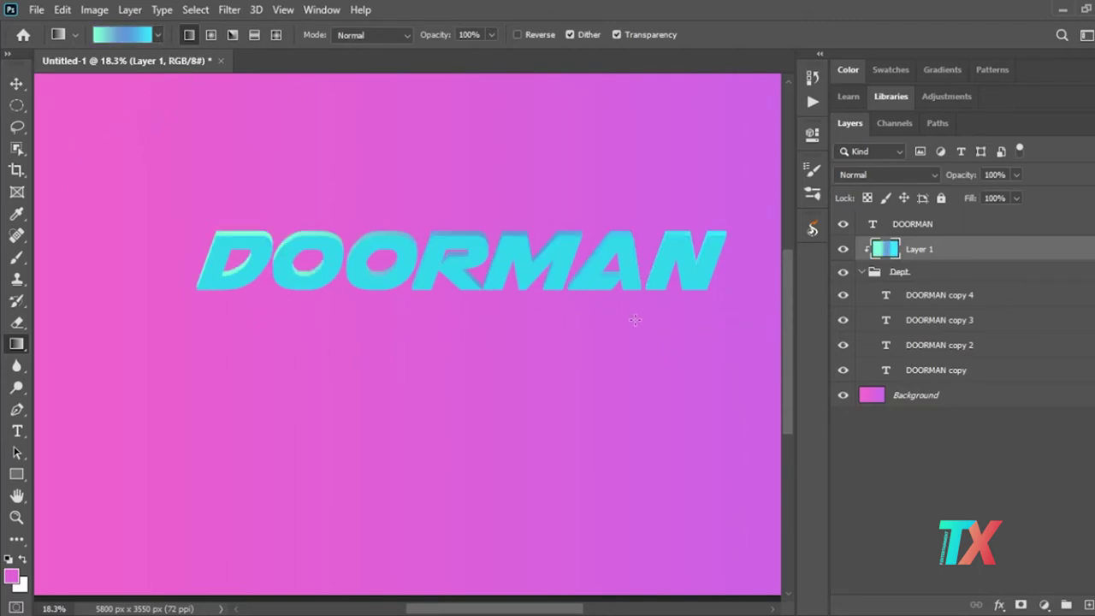
{"action": "left_click_drag", "start_coordinate": [571, 330], "coordinate": [521, 329]}
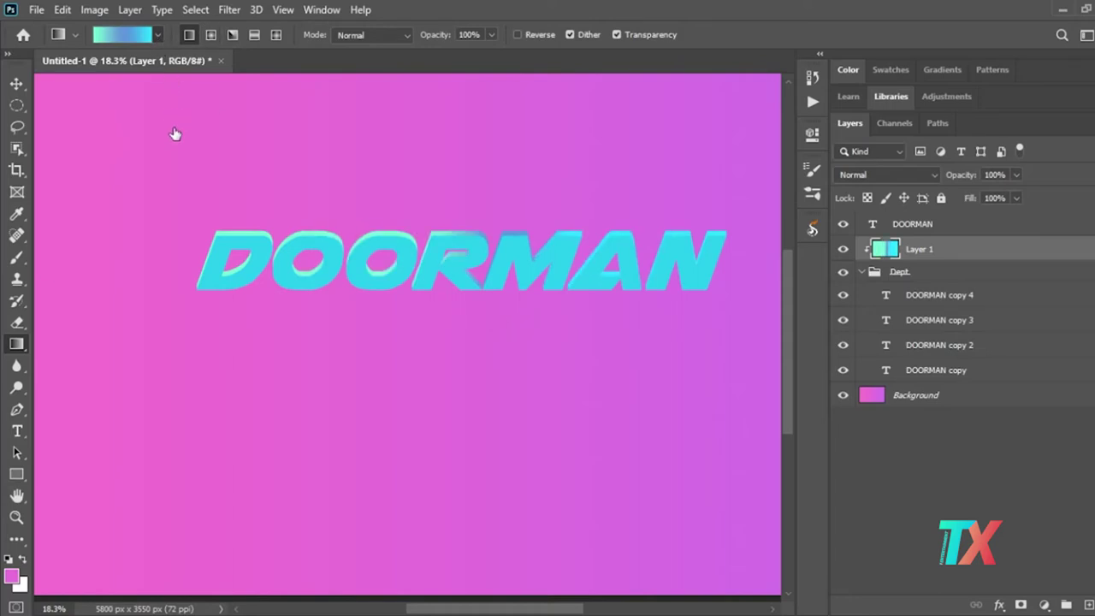
{"action": "key", "text": "period"}
{"action": "scroll", "coordinate": [342, 239], "scroll_direction": "right", "scroll_amount": 2}
{"action": "left_click_drag", "start_coordinate": [92, 343], "coordinate": [586, 341]}
{"action": "left_click_drag", "start_coordinate": [108, 313], "coordinate": [718, 327]}
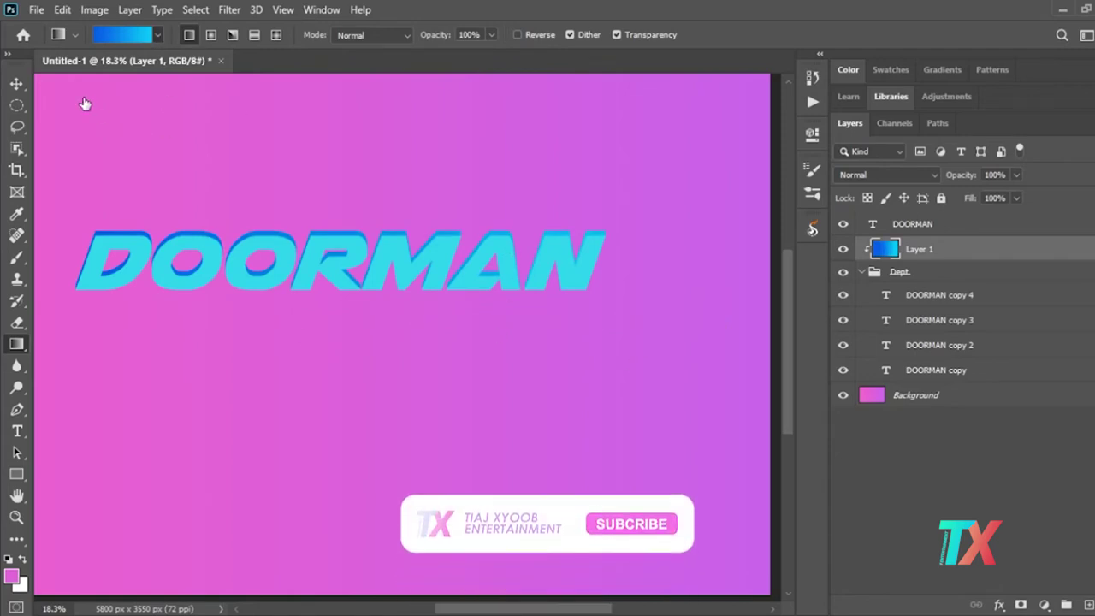
Apply a pale lavender-blue gradient across the text and fit the canvas on screen
{"action": "key", "text": "period"}
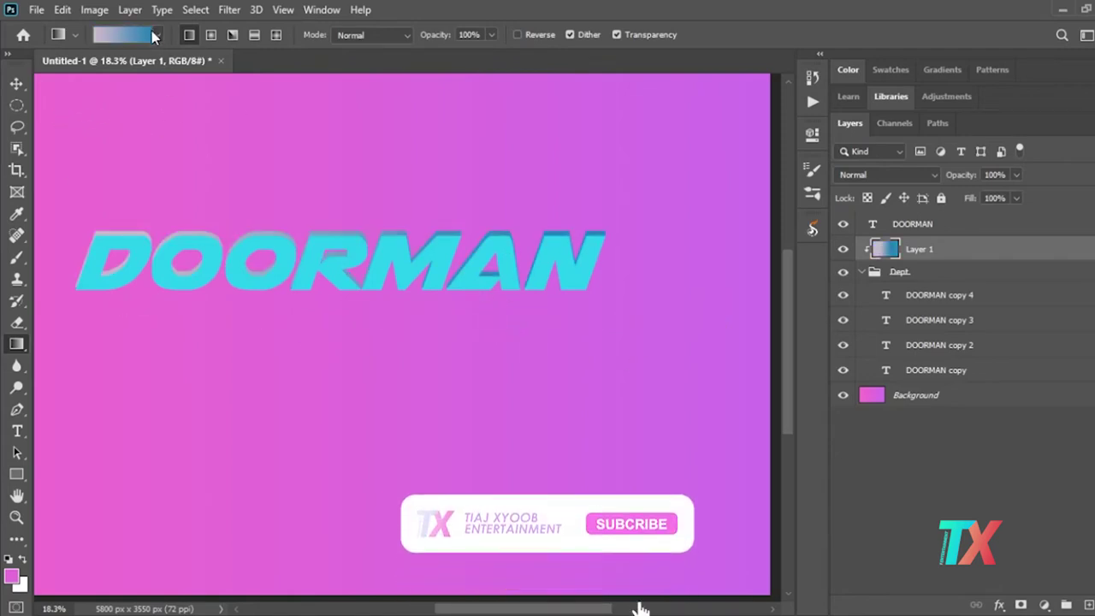
{"action": "key", "text": "period"}
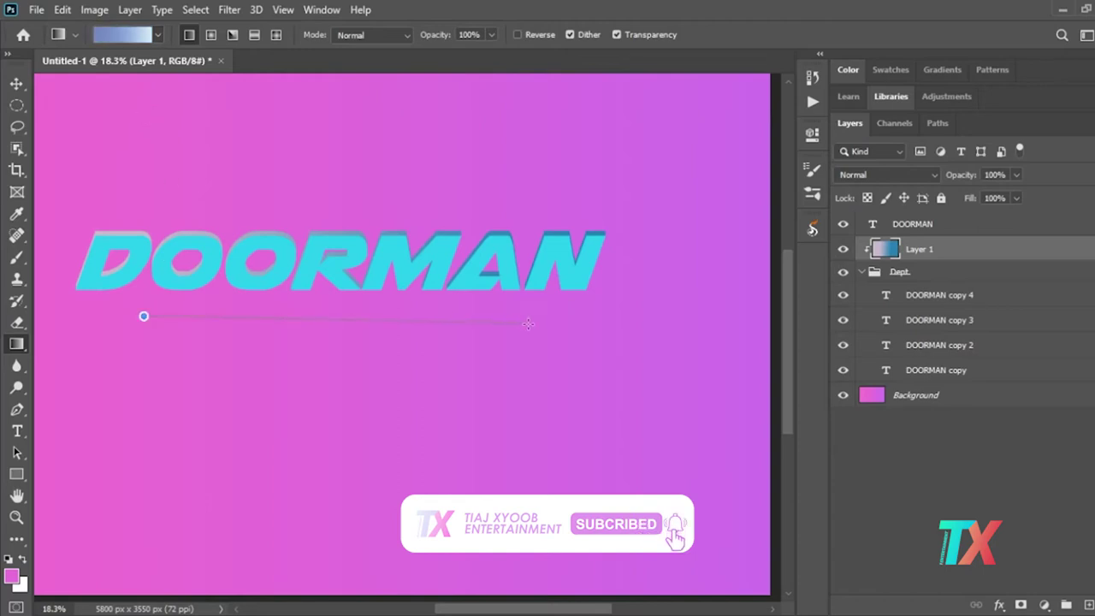
{"action": "left_click_drag", "start_coordinate": [142, 314], "coordinate": [514, 316]}
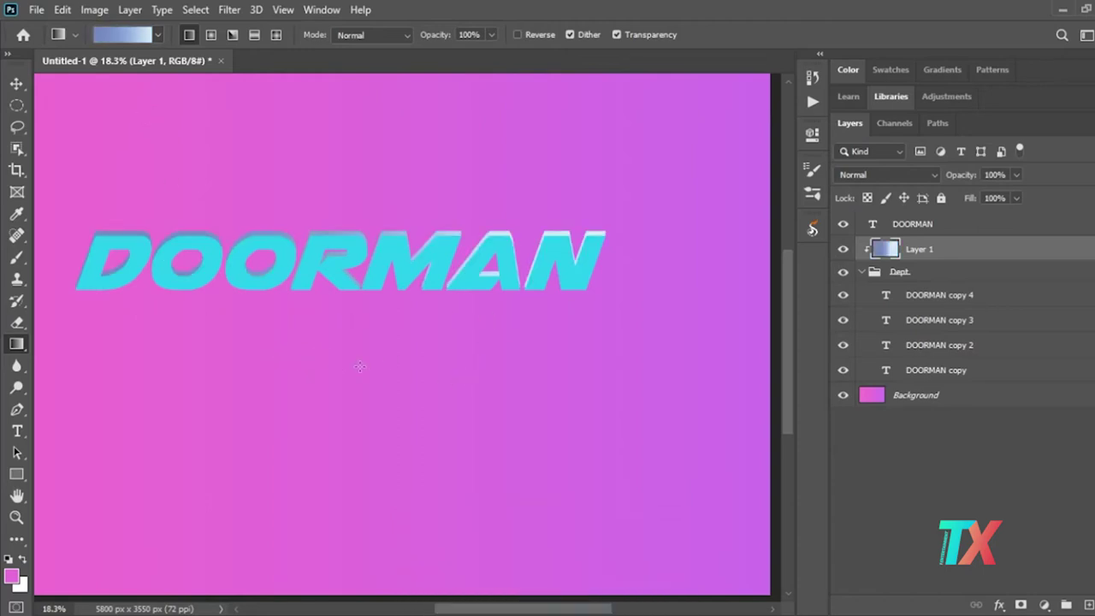
{"action": "key", "text": "ctrl+0"}
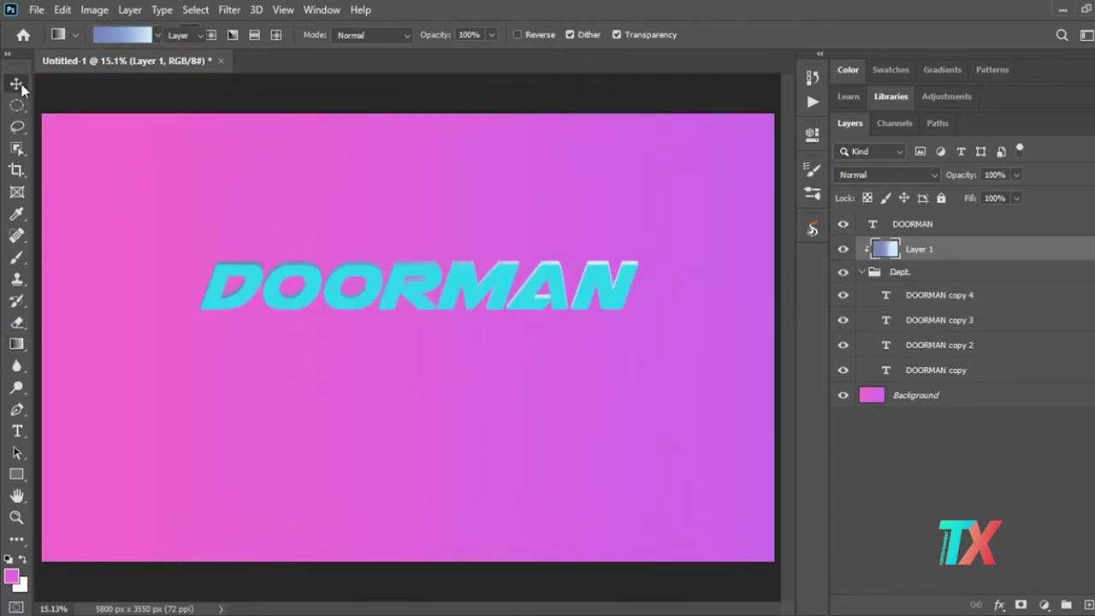
Group all layers from DOORMAN down to DOORMAN copy into a new group
{"action": "left_click", "coordinate": [16, 83]}
{"action": "key", "text": "ctrl+t"}
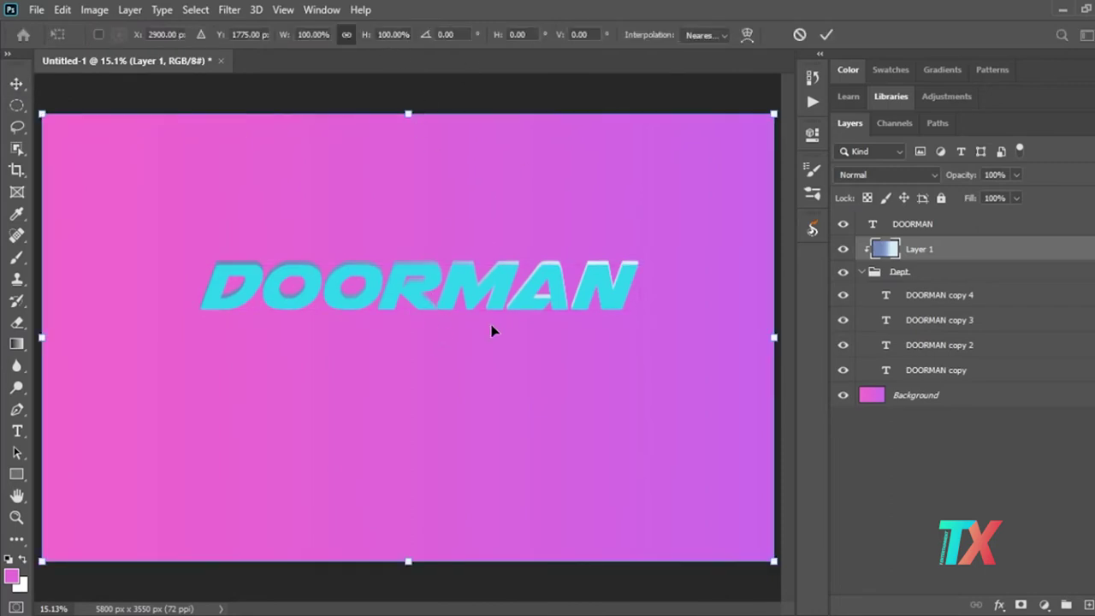
{"action": "key", "text": "Return"}
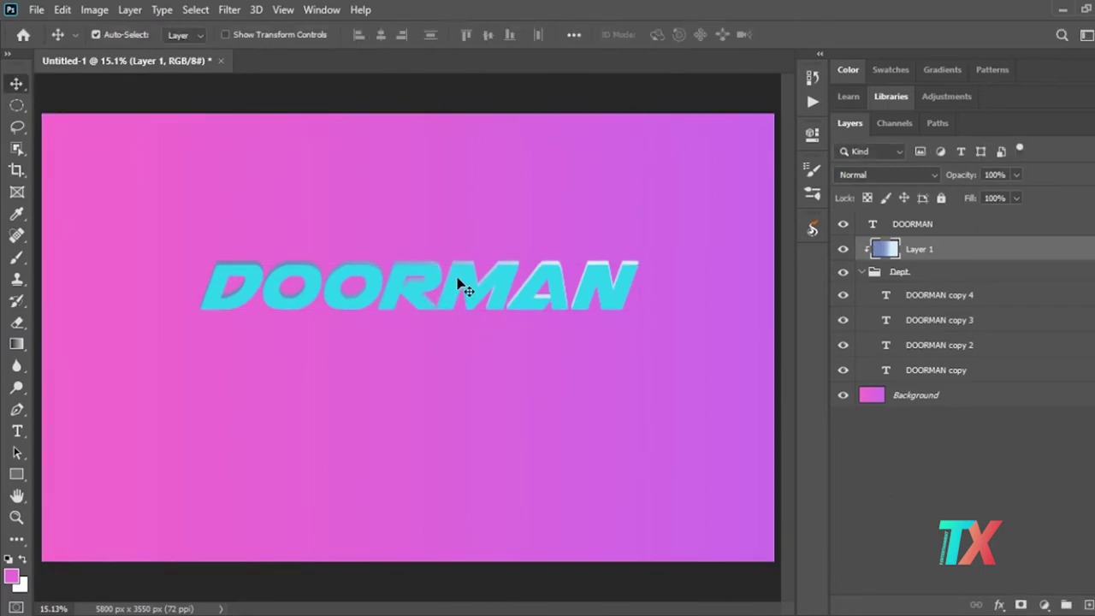
{"action": "left_click", "coordinate": [456, 285]}
{"action": "left_click", "coordinate": [967, 373], "text": "shift"}
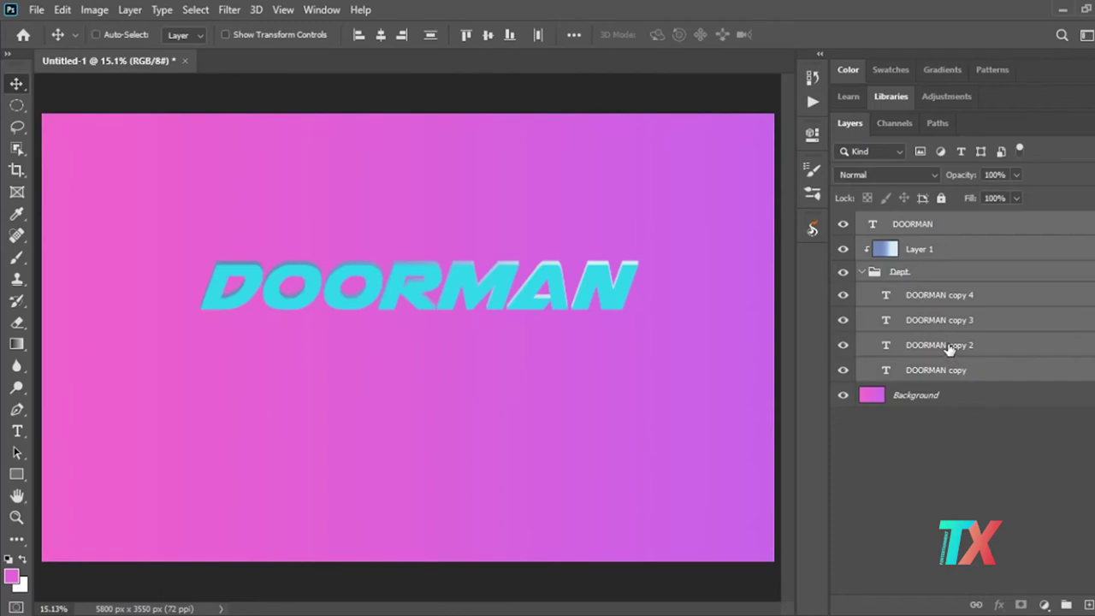
{"action": "key", "text": "ctrl+g"}
{"action": "key", "text": "ctrl+t"}
{"action": "scroll", "coordinate": [391, 354], "scroll_direction": "down", "scroll_amount": 2}
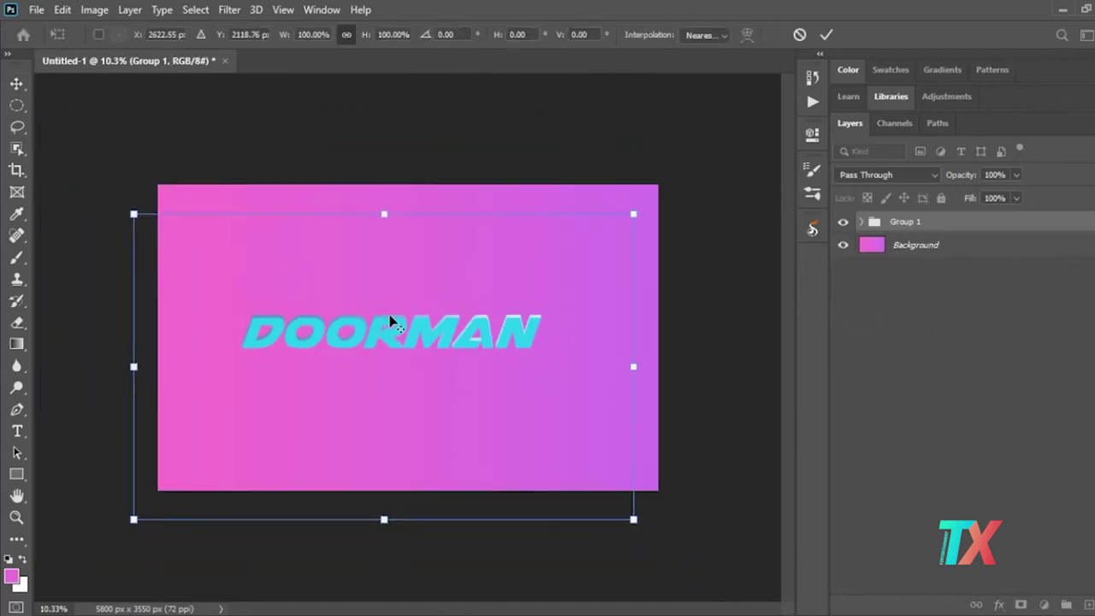
{"action": "key", "text": "Return"}
{"action": "scroll", "coordinate": [273, 318], "scroll_direction": "up", "scroll_amount": 2}
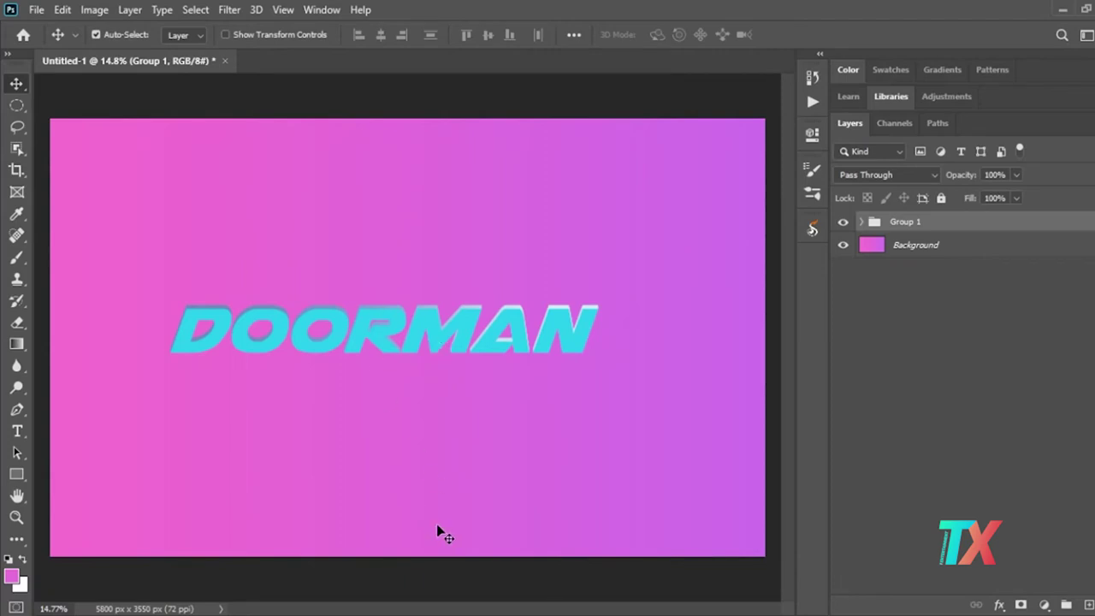
Rename the group '3D text' and hide it
{"action": "double_click", "coordinate": [905, 223]}
{"action": "type", "text": "#D"}
{"action": "type", "text": "xt"}
{"action": "key", "text": "Return"}
{"action": "left_click", "coordinate": [842, 222]}
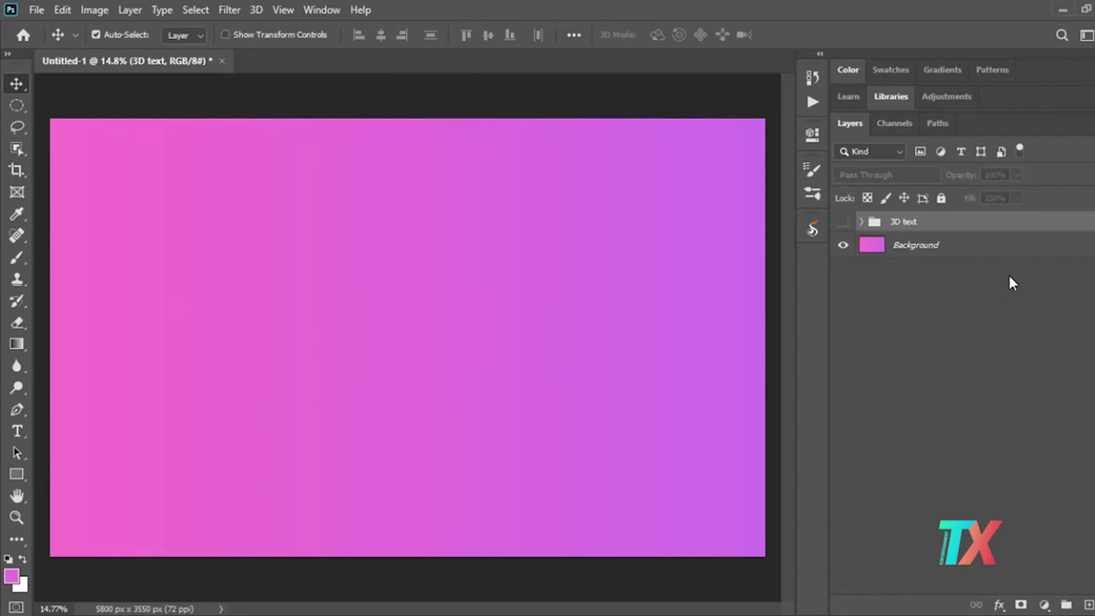
Fill the Background with a blue-to-white gradient and start a new text layer
{"action": "left_click", "coordinate": [958, 247]}
{"action": "left_click", "coordinate": [16, 343]}
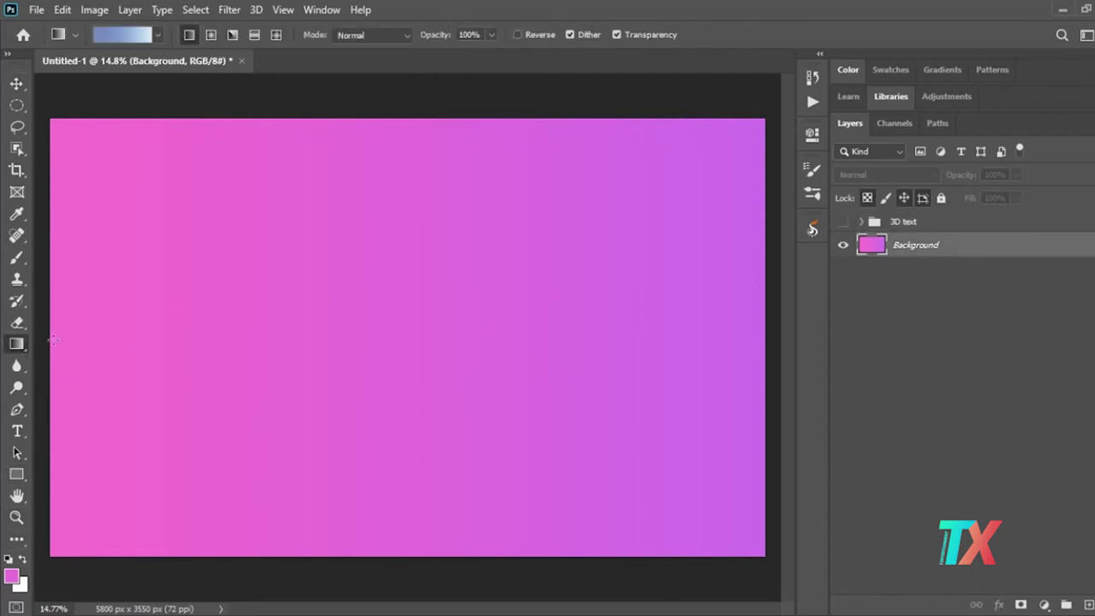
{"action": "left_click_drag", "start_coordinate": [766, 349], "coordinate": [766, 349]}
{"action": "left_click", "coordinate": [842, 222]}
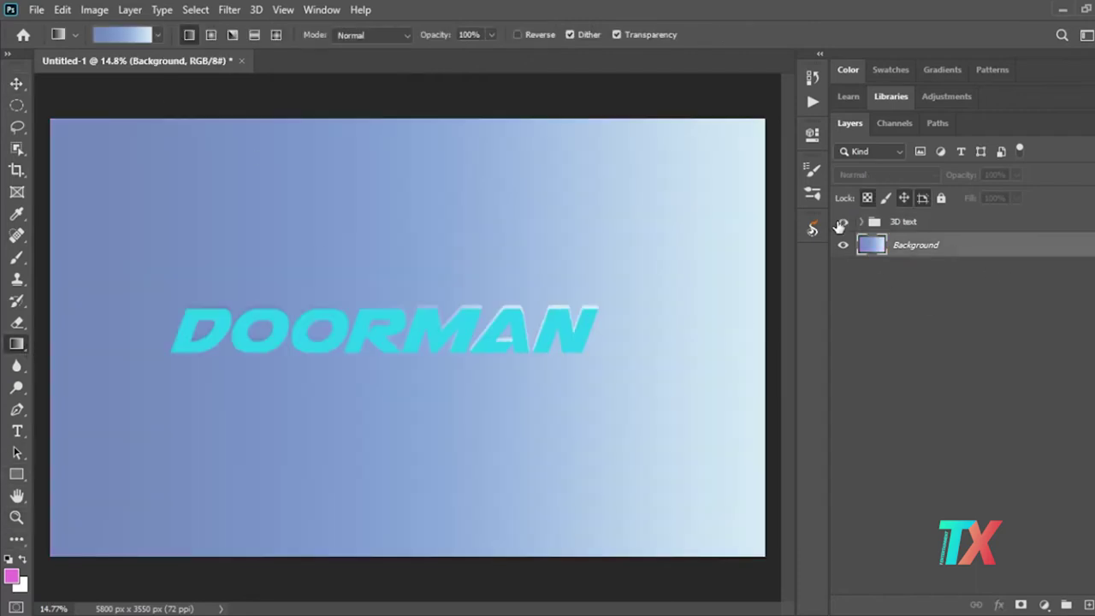
{"action": "left_click", "coordinate": [842, 222]}
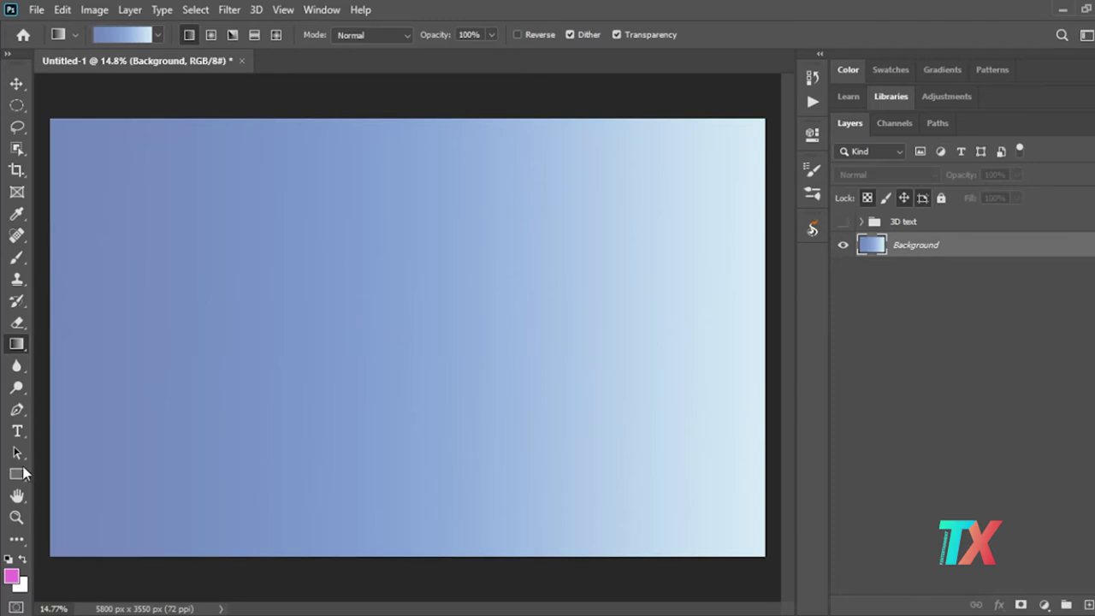
{"action": "left_click", "coordinate": [17, 431]}
{"action": "left_click", "coordinate": [284, 321]}
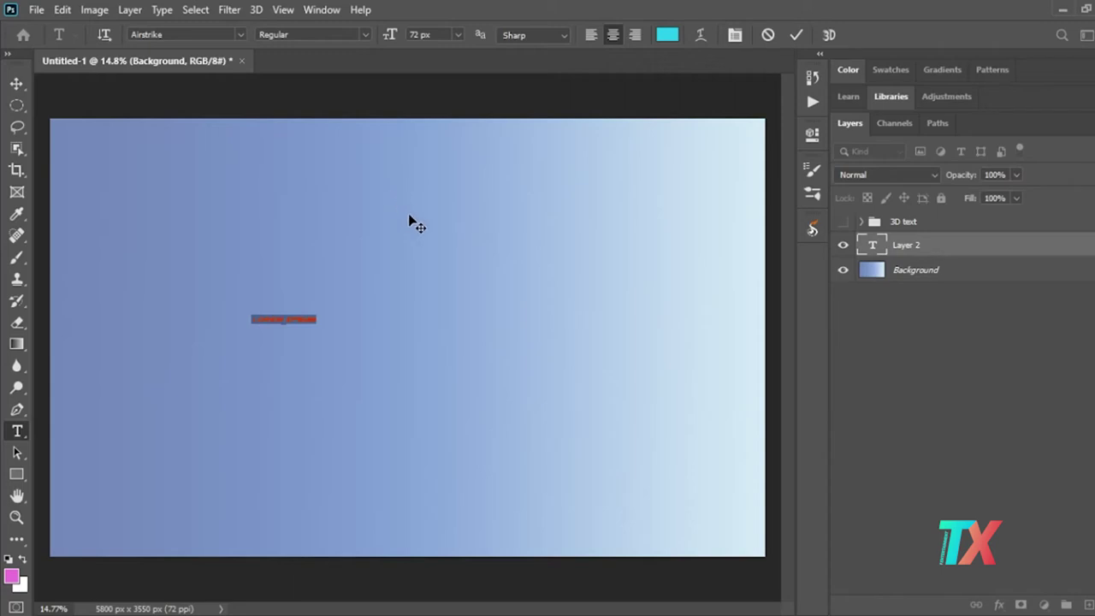
Enter the second title, enlarge it to about 866%, and centre it on the canvas
{"action": "type", "text": "3D TEXT"}
{"action": "key", "text": "ctrl+a"}
{"action": "left_click", "coordinate": [17, 83]}
{"action": "key", "text": "ctrl+t"}
{"action": "left_click_drag", "start_coordinate": [310, 313], "coordinate": [722, 137]}
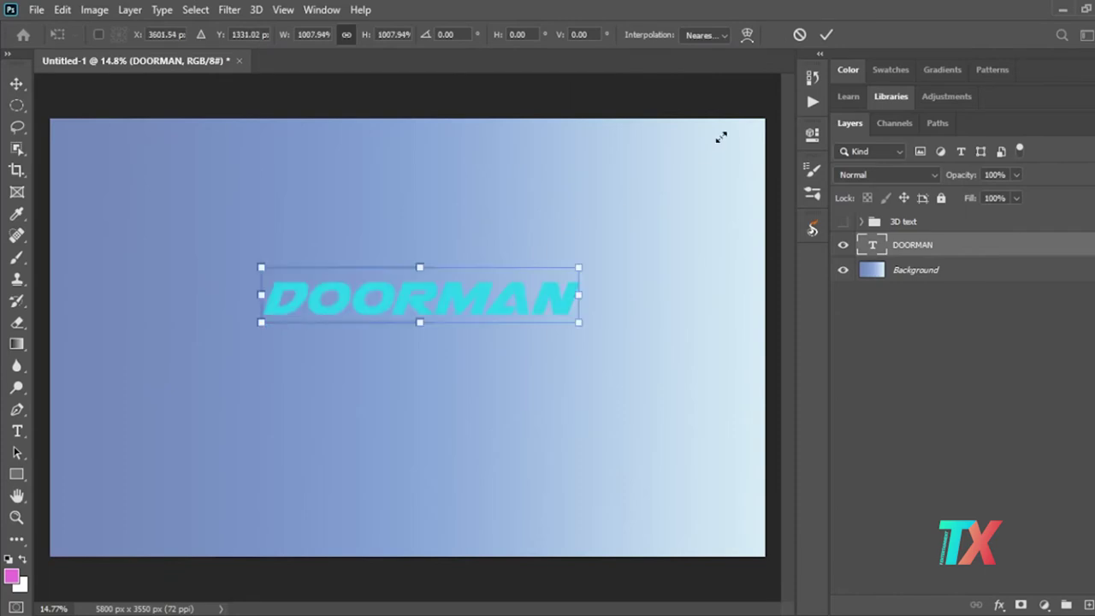
{"action": "mouse_move", "coordinate": [524, 288]}
{"action": "left_mouse_down"}
{"action": "mouse_move", "coordinate": [448, 313]}
{"action": "mouse_move", "coordinate": [445, 336]}
{"action": "mouse_move", "coordinate": [463, 336]}
{"action": "left_mouse_up"}
{"action": "left_click", "coordinate": [826, 34]}
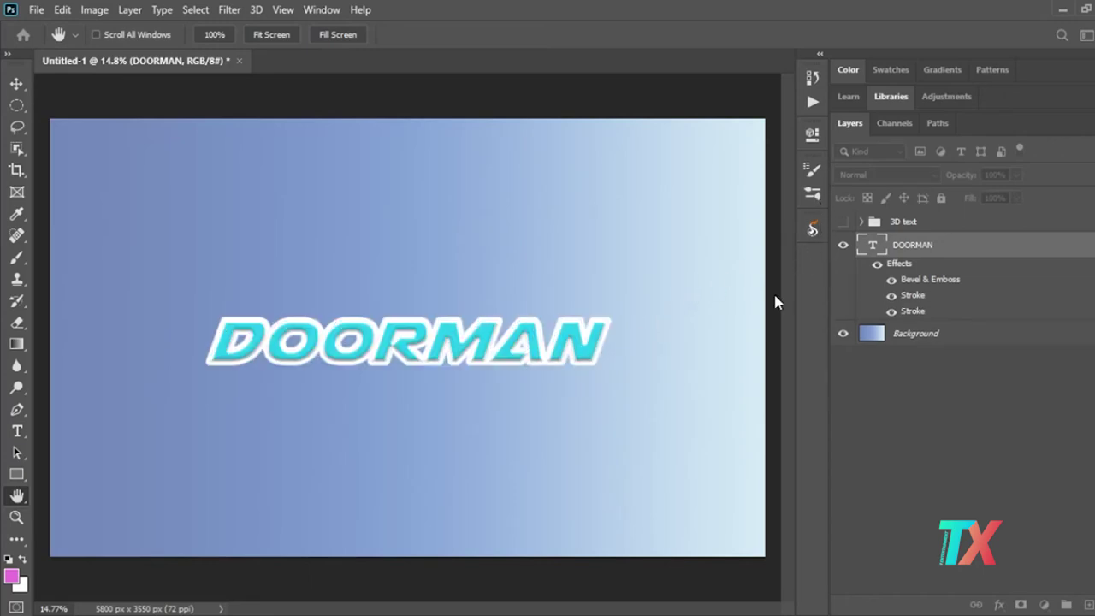
Add a third Stroke and a Drop Shadow to the new DOORMAN layer's style
{"action": "key", "text": "i"}
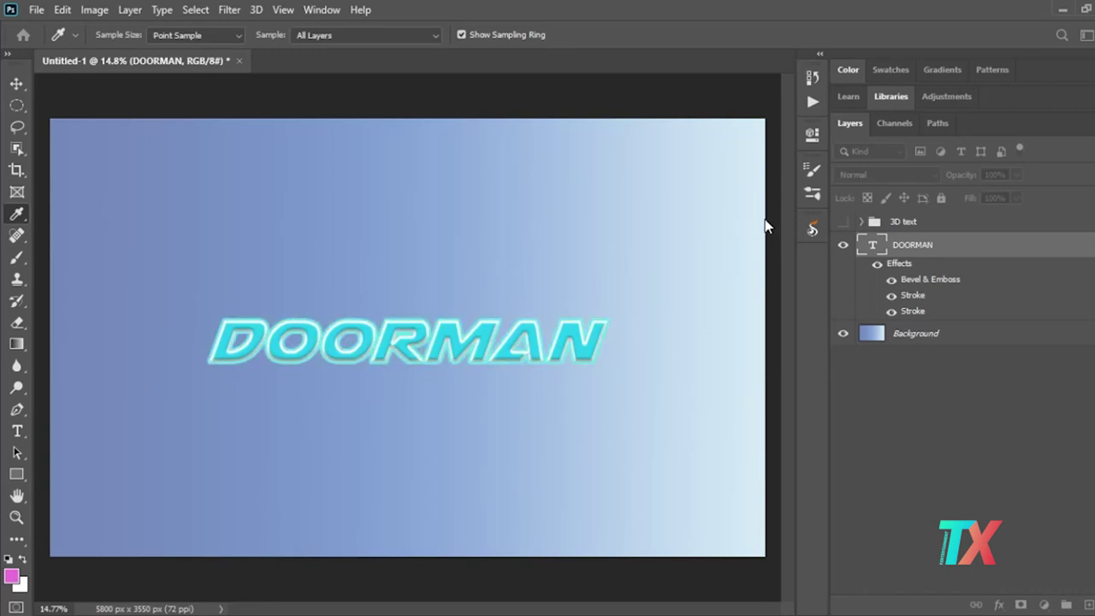
{"action": "key", "text": "h"}
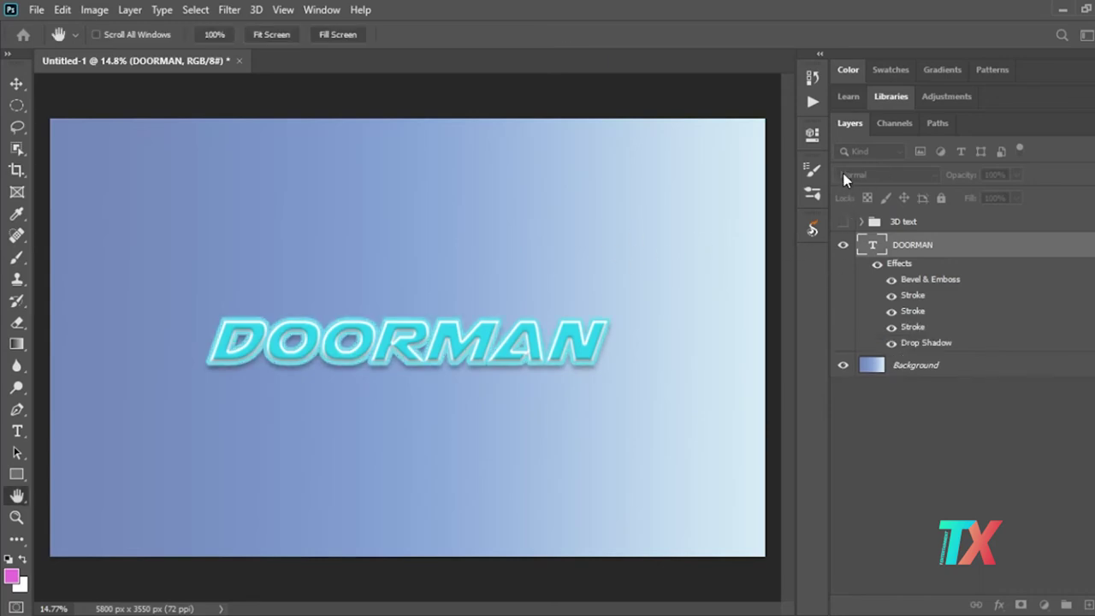
Compare DOORMAN's earlier green glow against the latest cyan glow by stepping through history
{"action": "key", "text": "i"}
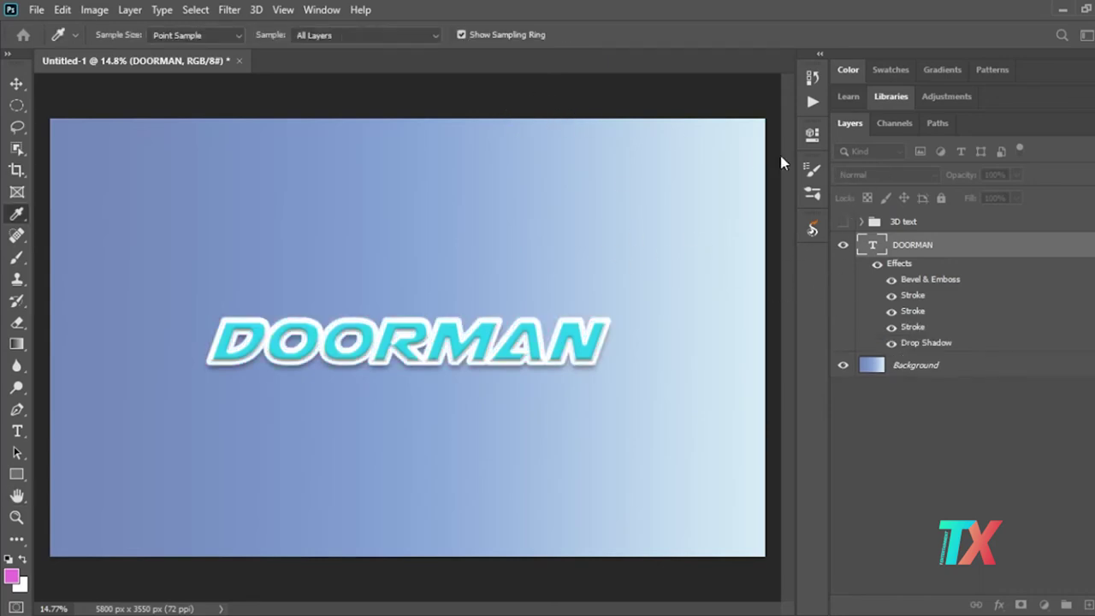
{"action": "key", "text": "h"}
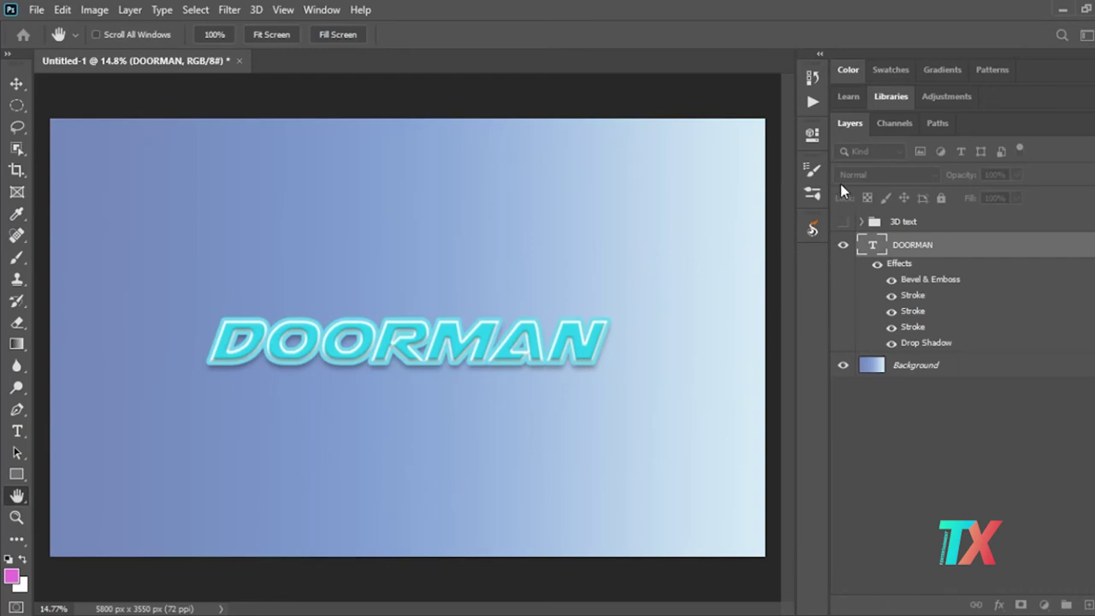
{"action": "key", "text": "i"}
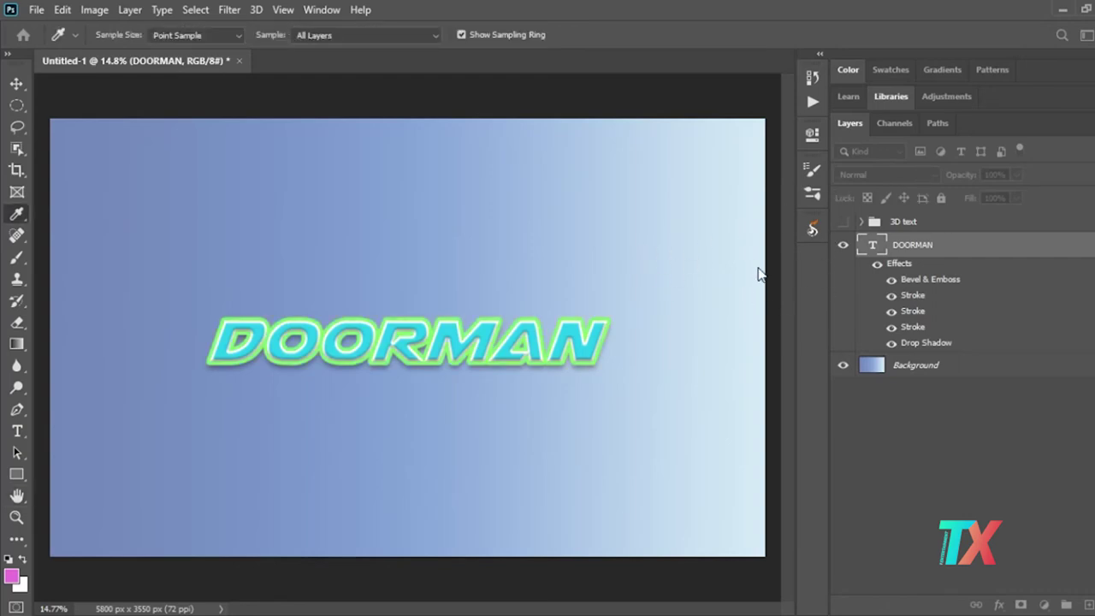
{"action": "key", "text": "h"}
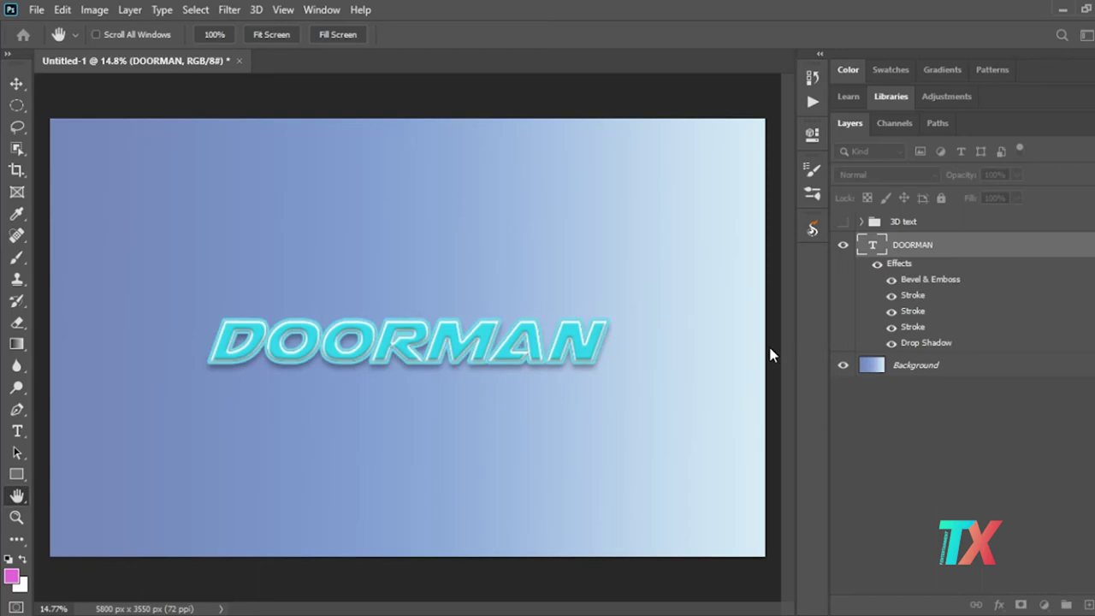
Undo back to the gradient overlay state, removing the third stroke, and re-enable the first Stroke
{"action": "key", "text": "ctrl+z"}
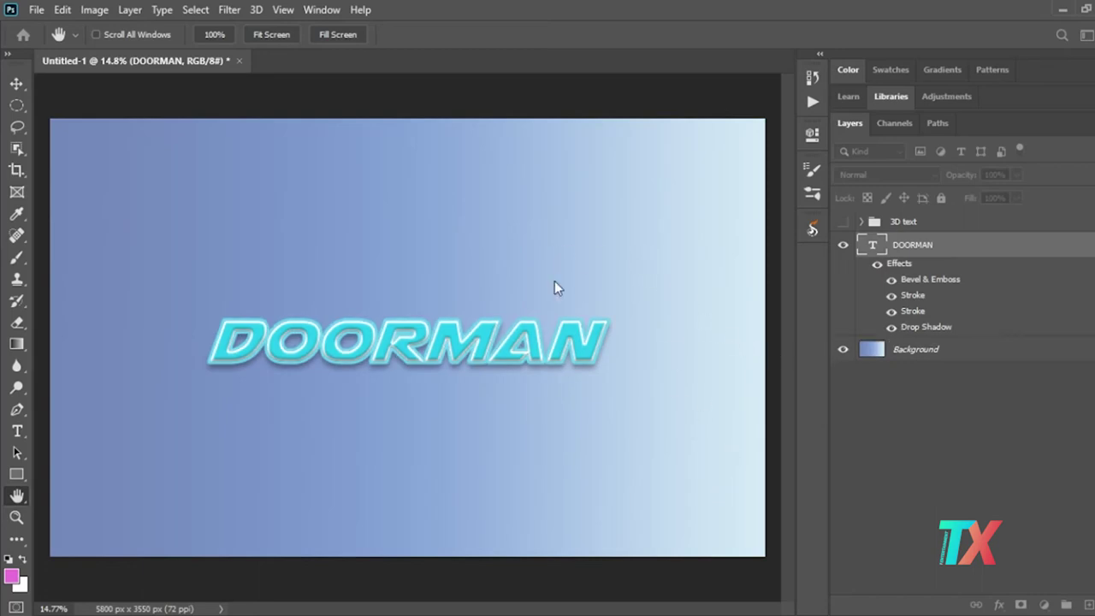
{"action": "key", "text": "ctrl+z"}
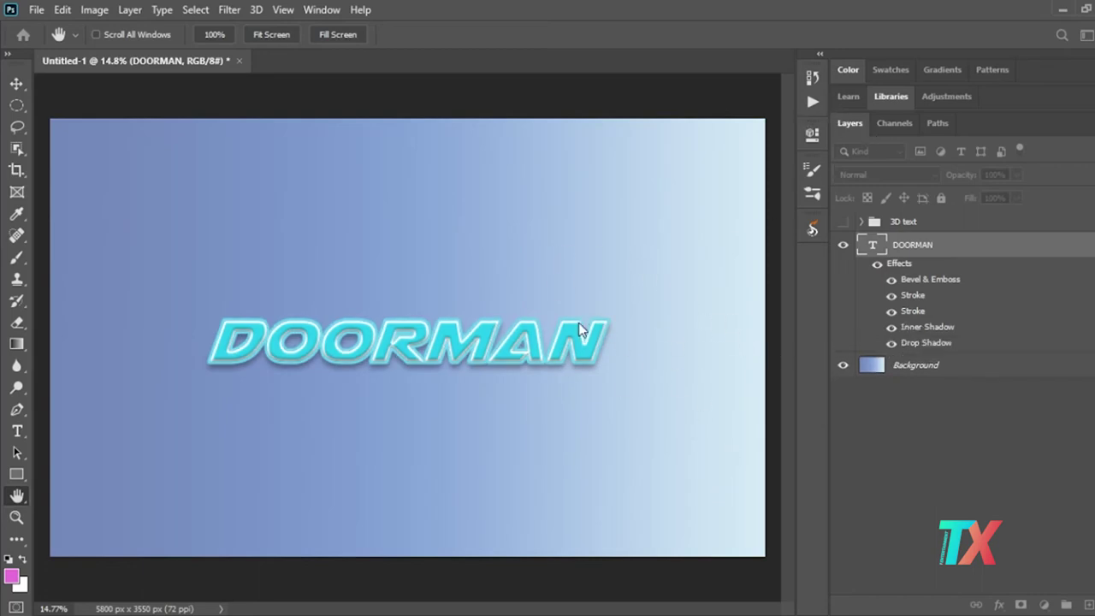
{"action": "key", "text": "ctrl+z"}
{"action": "key", "text": "ctrl+z"}
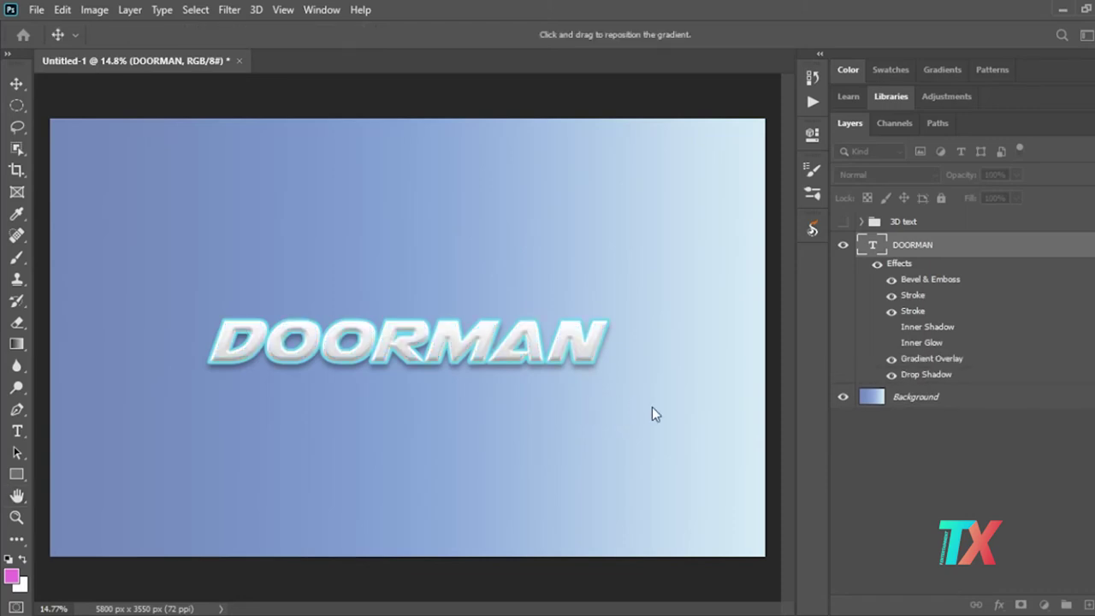
{"action": "key", "text": "ctrl+z"}
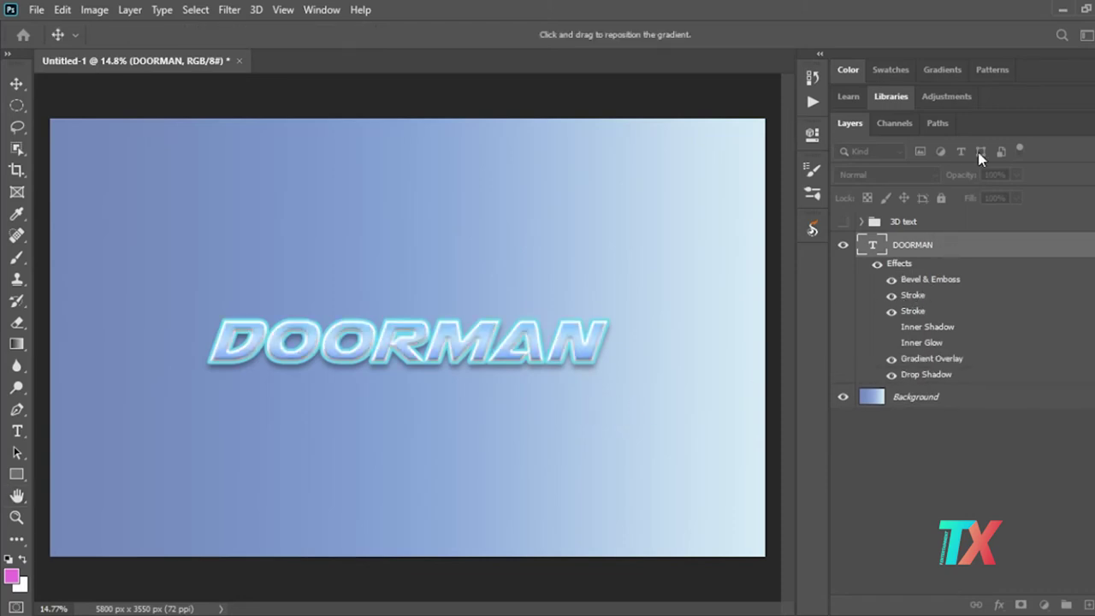
{"action": "left_click", "coordinate": [890, 294]}
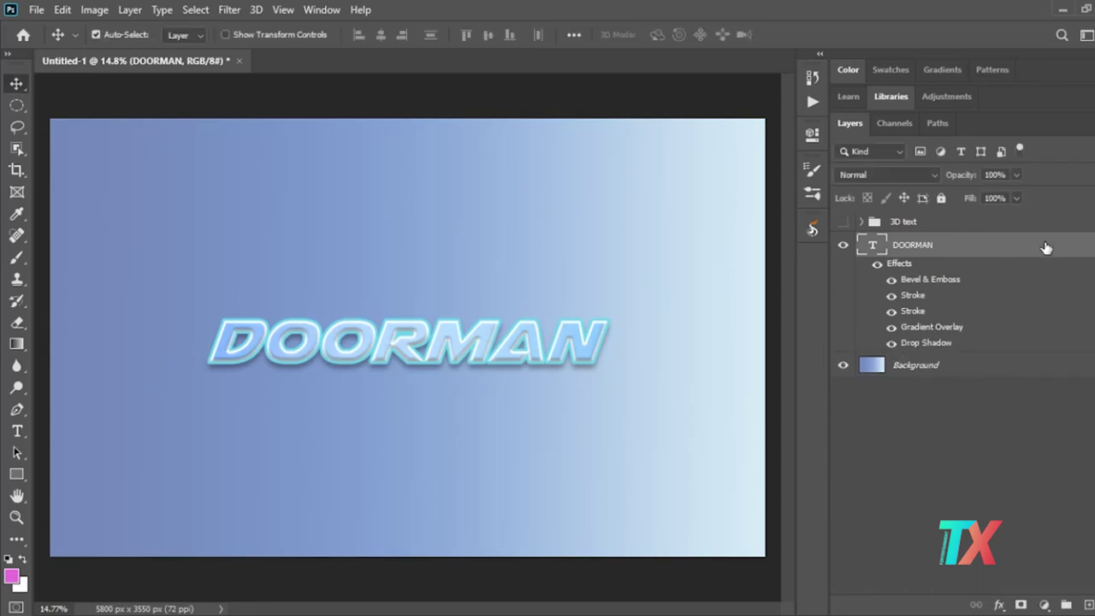
Make DOORMAN's Gradient Overlay green-to-blue, delete Inner Shadow and Inner Glow, keep the cyan outer stroke
{"action": "double_click", "coordinate": [922, 326]}
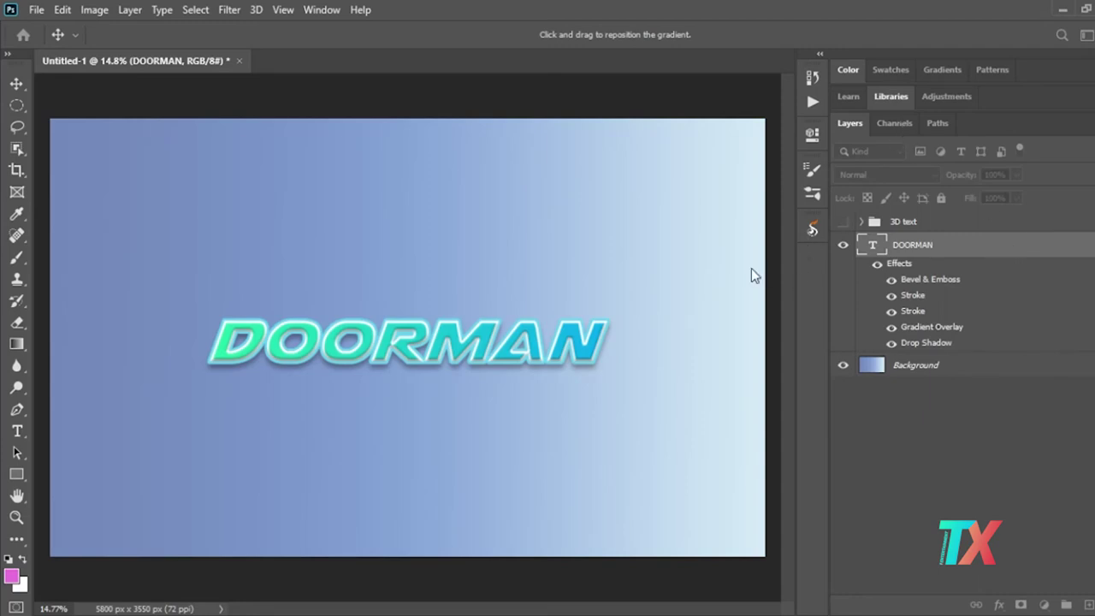
{"action": "key", "text": "h"}
{"action": "double_click", "coordinate": [945, 301]}
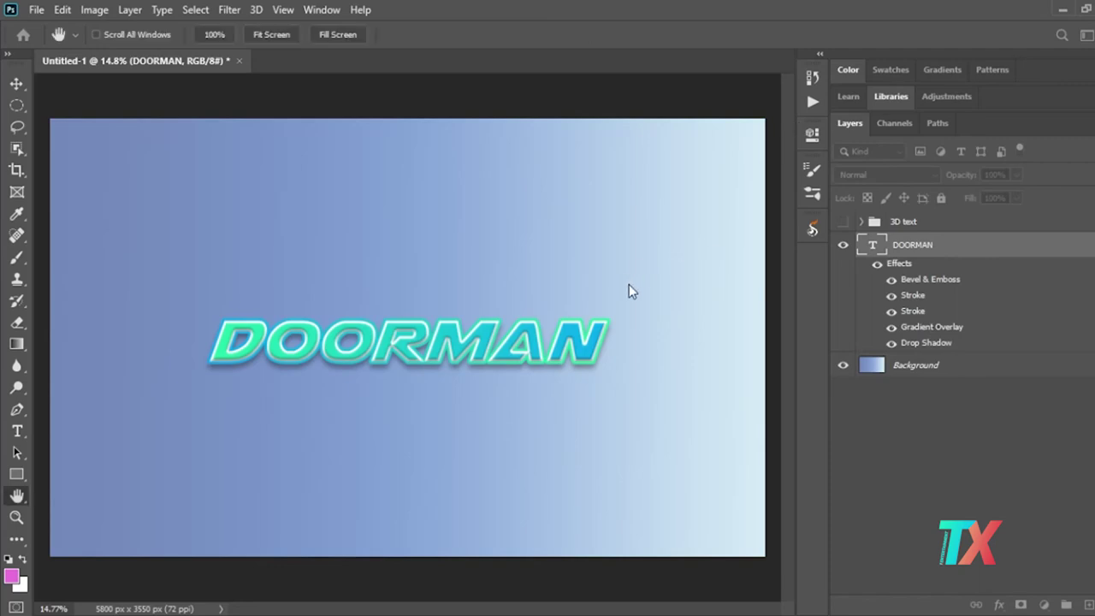
{"action": "left_click", "coordinate": [891, 309]}
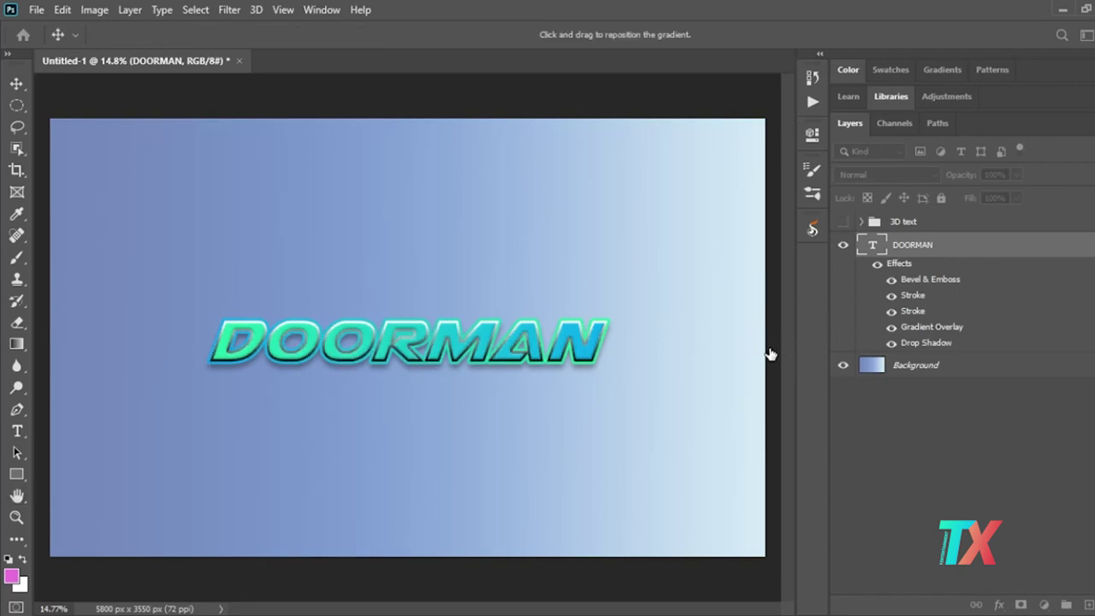
{"action": "key", "text": "ctrl+z"}
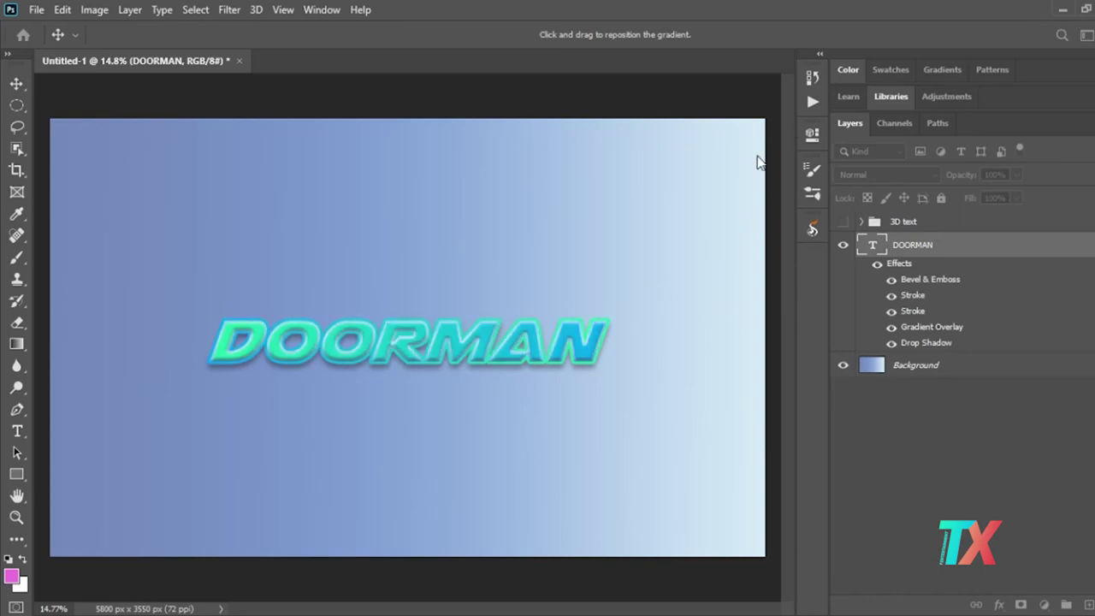
{"action": "key", "text": "Return"}
{"action": "left_click", "coordinate": [842, 245]}
Show the 3D text group and hide the styled DOORMAN layer
{"action": "left_click", "coordinate": [842, 222]}
{"action": "left_click", "coordinate": [842, 245]}
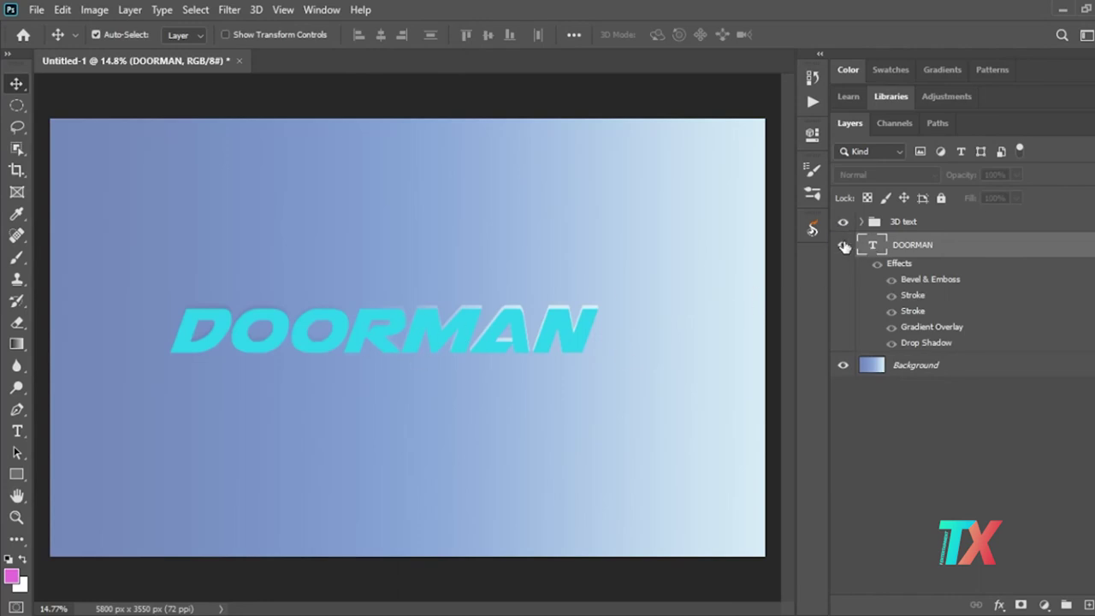
{"action": "left_click", "coordinate": [842, 244]}
{"action": "left_click", "coordinate": [842, 222]}
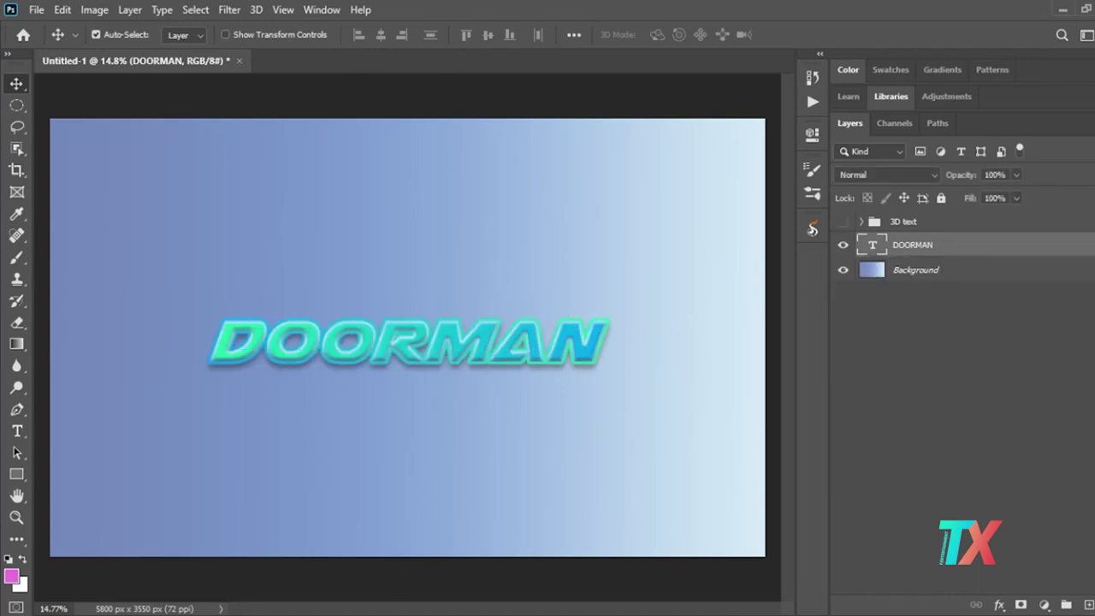
{"action": "left_click", "coordinate": [860, 222]}
{"action": "left_click", "coordinate": [860, 222]}
{"action": "left_click", "coordinate": [843, 244]}
{"action": "left_click", "coordinate": [861, 221]}
Add Bevel & Emboss to the 3D group's front DOORMAN layer
{"action": "left_click", "coordinate": [923, 246]}
{"action": "left_click", "coordinate": [1002, 606]}
{"action": "left_click", "coordinate": [1045, 462]}
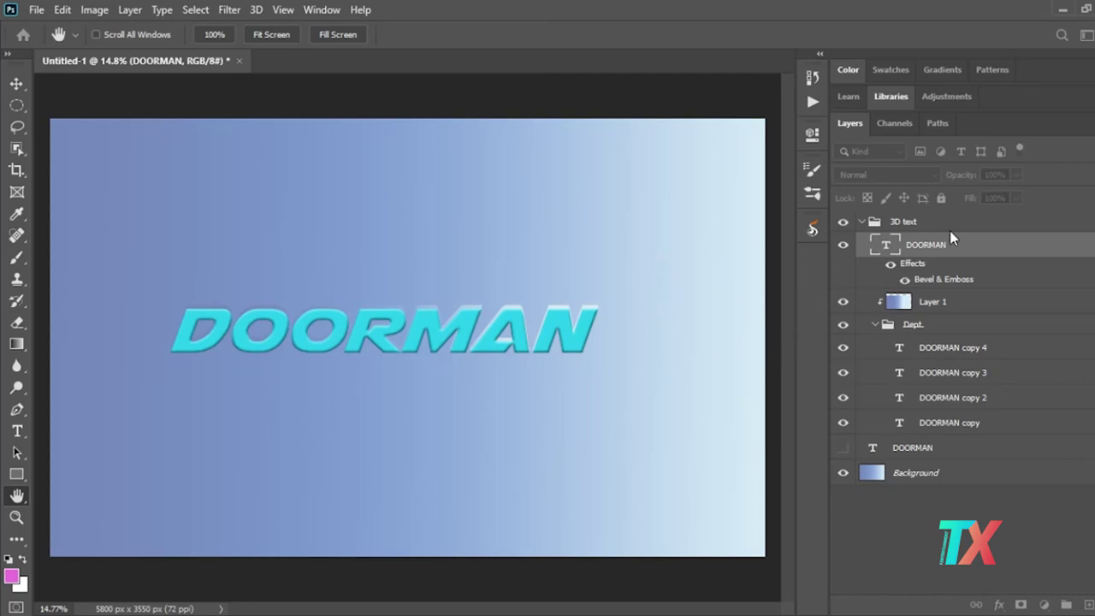
Confirm the Bevel & Emboss and select the clipped Layer 1
{"action": "key", "text": "v"}
{"action": "left_click", "coordinate": [890, 266]}
{"action": "left_click", "coordinate": [891, 265]}
{"action": "left_click", "coordinate": [899, 304]}
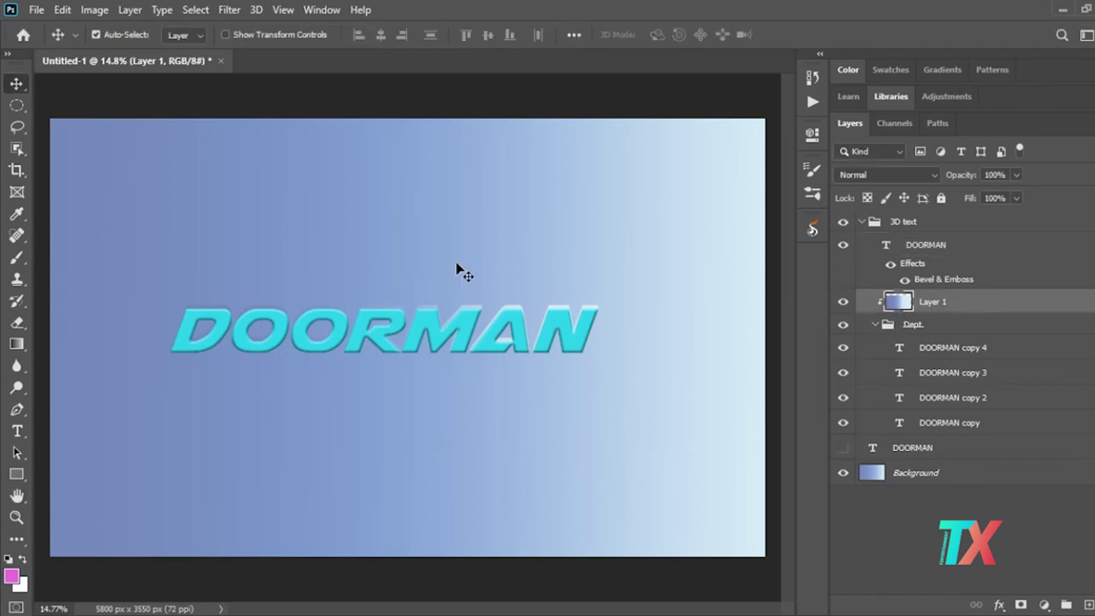
Fill Layer 1 with a mint-to-blue gradient across the lettering, then hide the 3D text group
{"action": "left_click", "coordinate": [19, 349]}
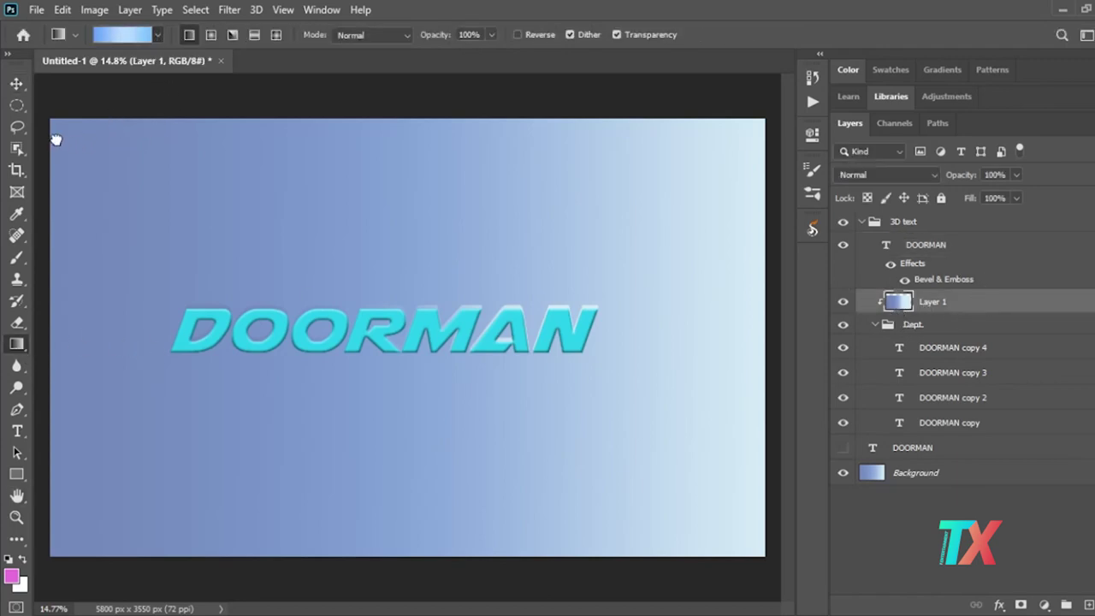
{"action": "left_click_drag", "start_coordinate": [127, 387], "coordinate": [466, 386]}
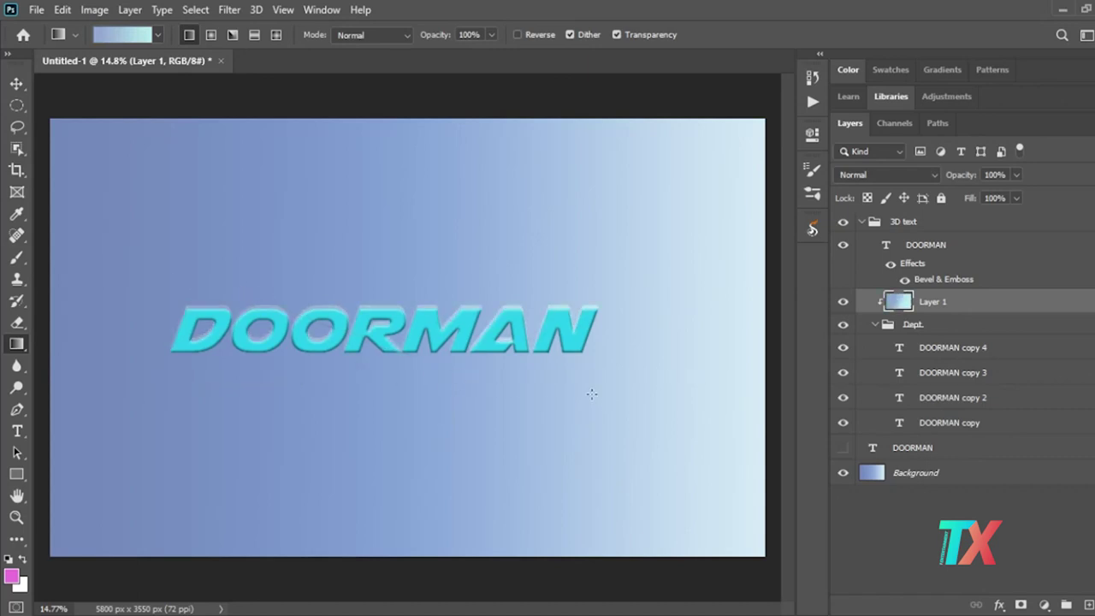
{"action": "left_click_drag", "start_coordinate": [628, 422], "coordinate": [169, 76]}
{"action": "key", "text": "period"}
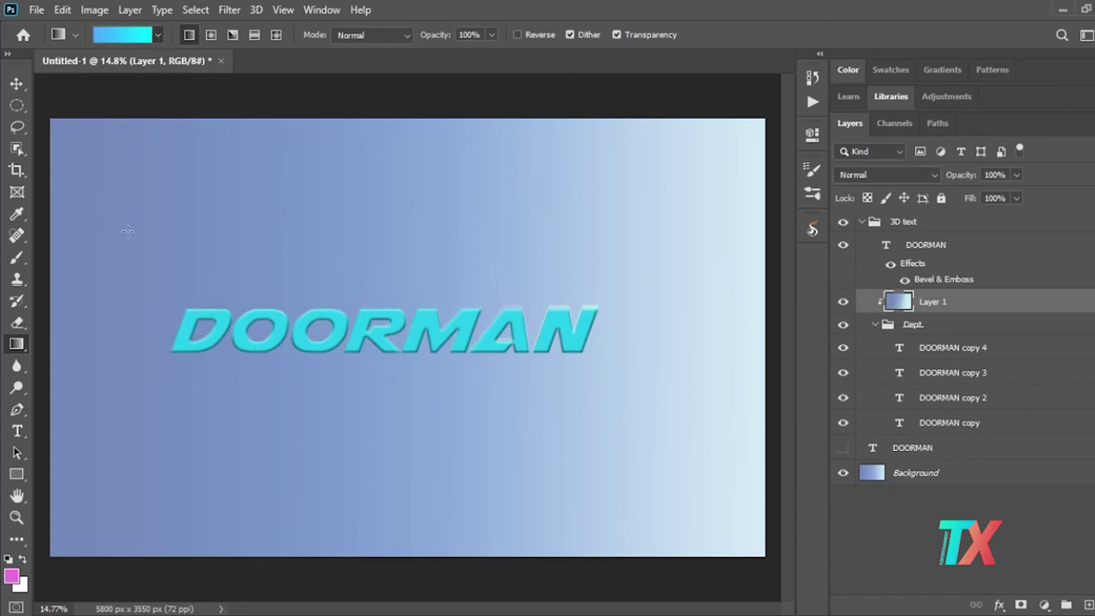
{"action": "left_click_drag", "start_coordinate": [736, 410], "coordinate": [177, 57]}
{"action": "key", "text": "period"}
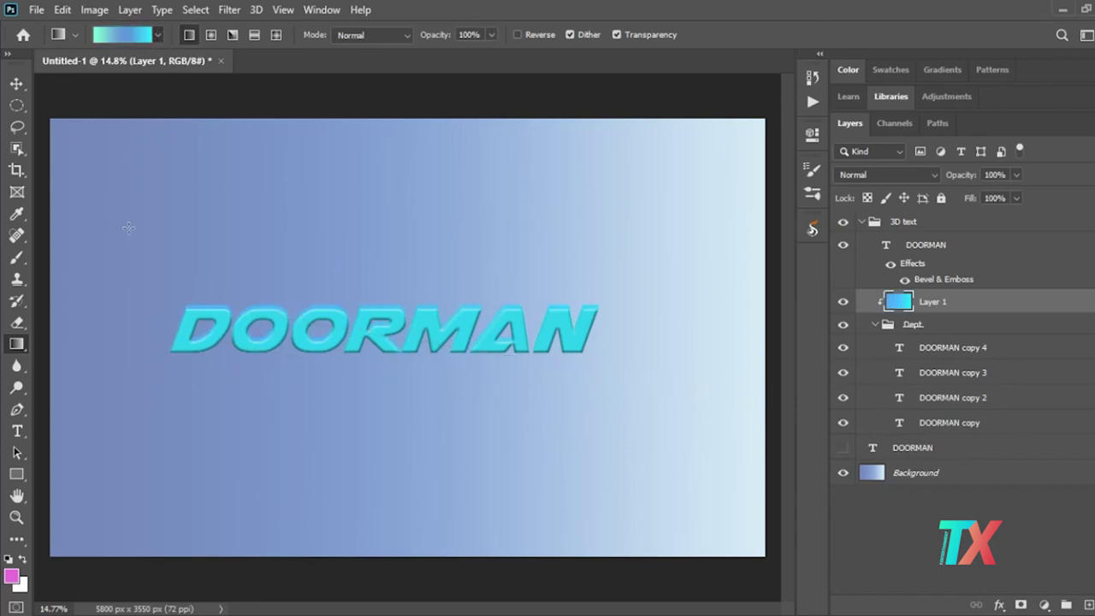
{"action": "left_click_drag", "start_coordinate": [203, 319], "coordinate": [603, 339]}
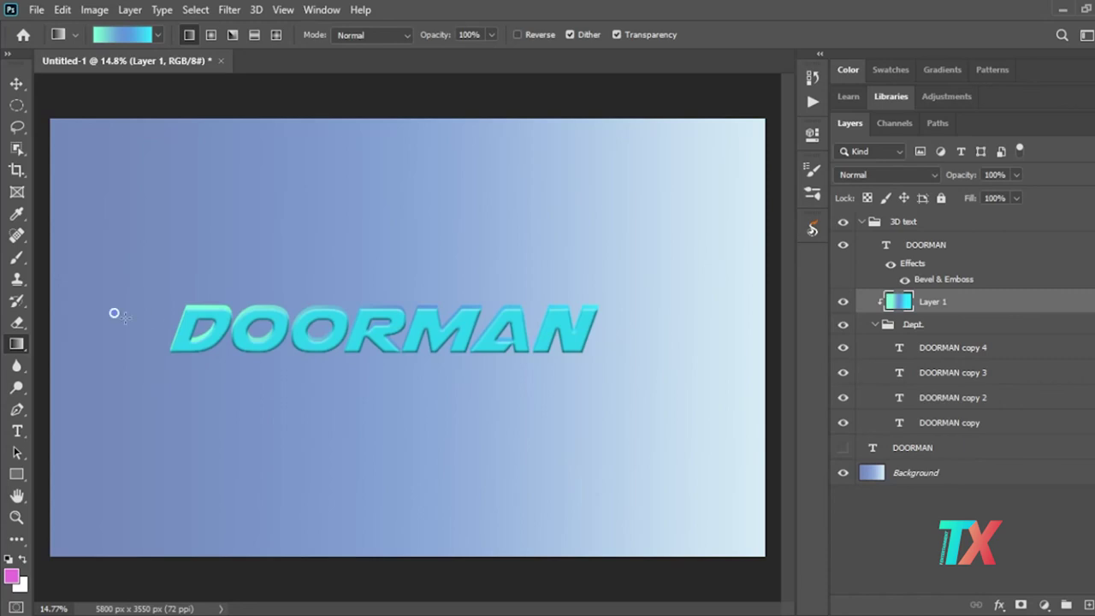
{"action": "left_click", "coordinate": [843, 222]}
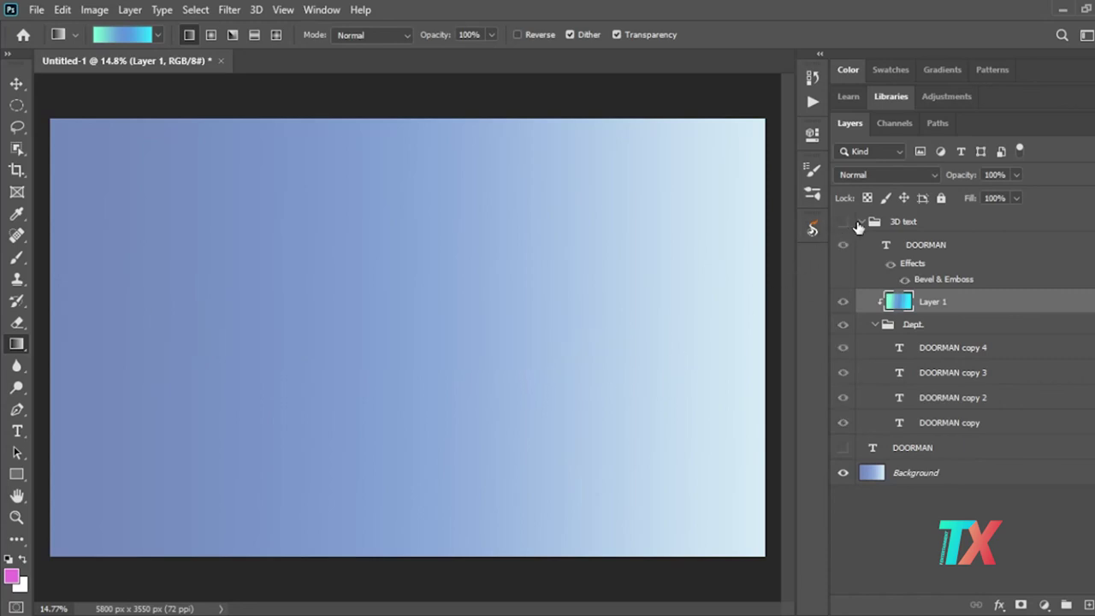
Show both DOORMAN titles and move the 3D text group up above the styled one
{"action": "left_click", "coordinate": [843, 244]}
{"action": "left_click", "coordinate": [843, 245]}
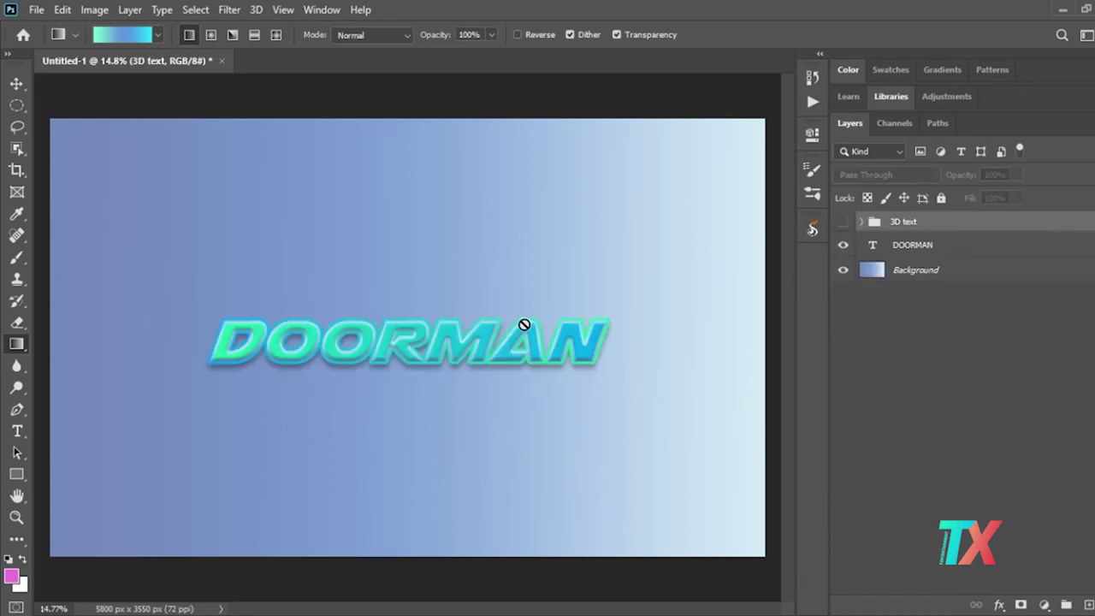
{"action": "left_click", "coordinate": [843, 222]}
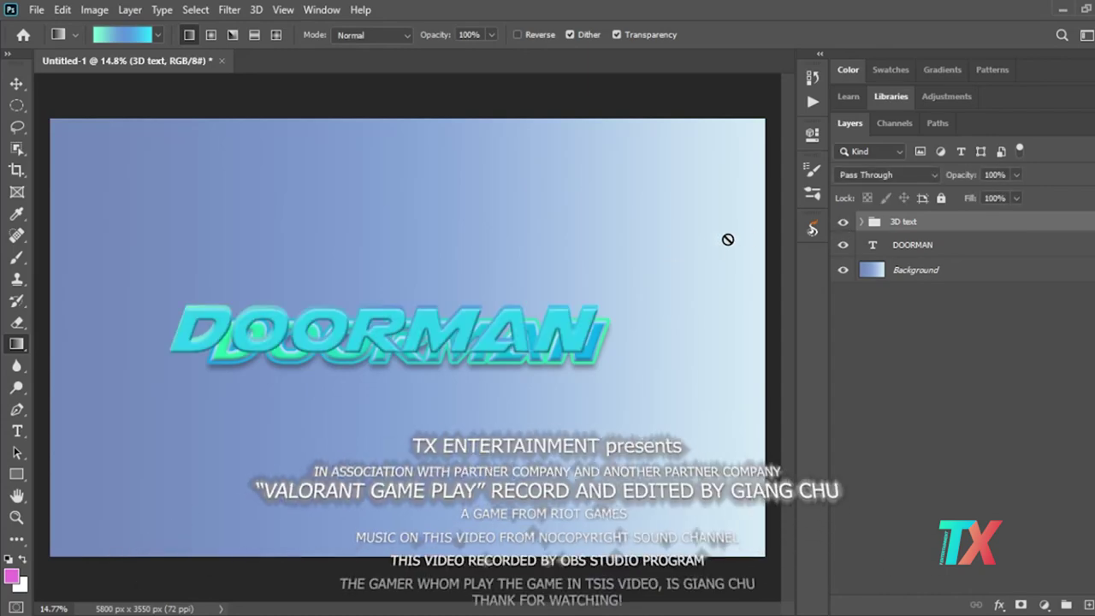
{"action": "key", "text": "ctrl+t"}
{"action": "left_click_drag", "start_coordinate": [501, 345], "coordinate": [485, 275]}
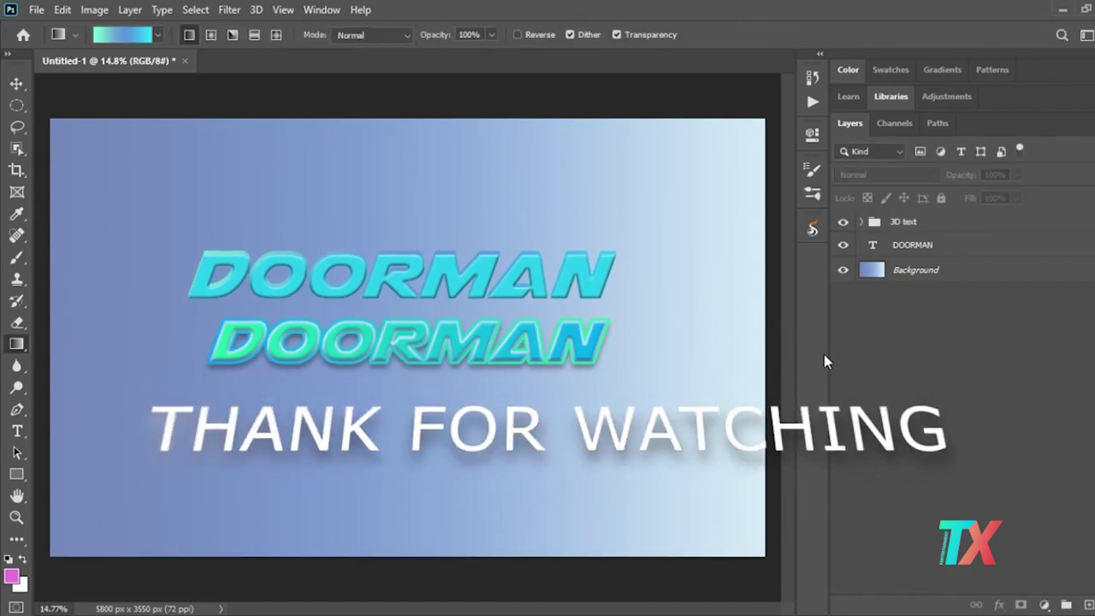
{"action": "left_click", "coordinate": [844, 246]}
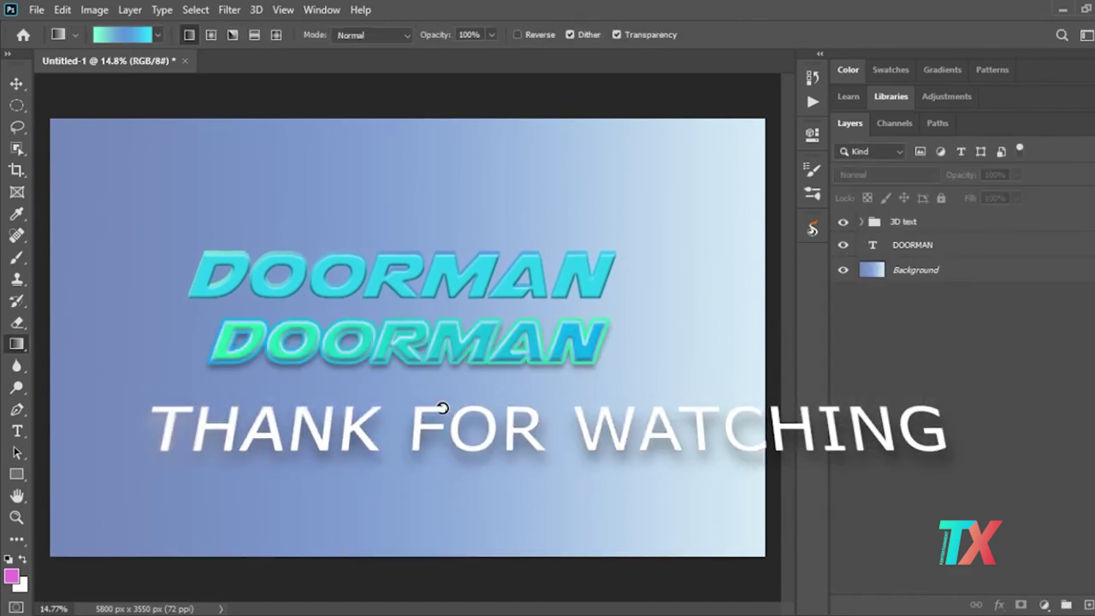